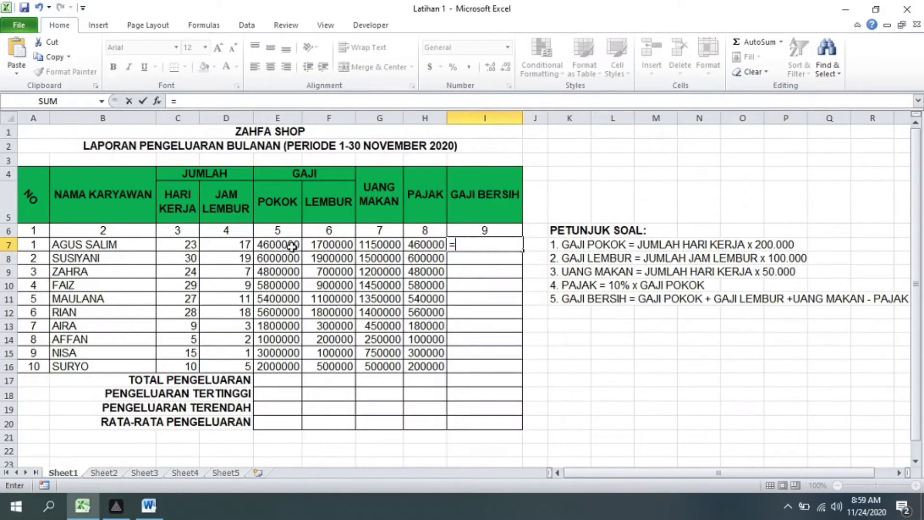
# - Enter the net pay formula =E7+F7+G7-H7 in I7 and fill it down through I16
pyautogui.click(285, 246)
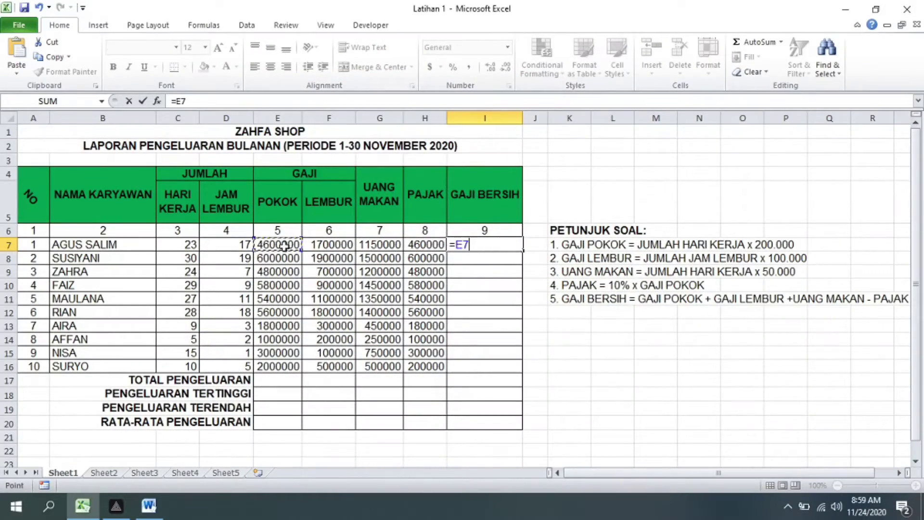
pyautogui.write('+')
pyautogui.click(317, 244)
pyautogui.write('+')
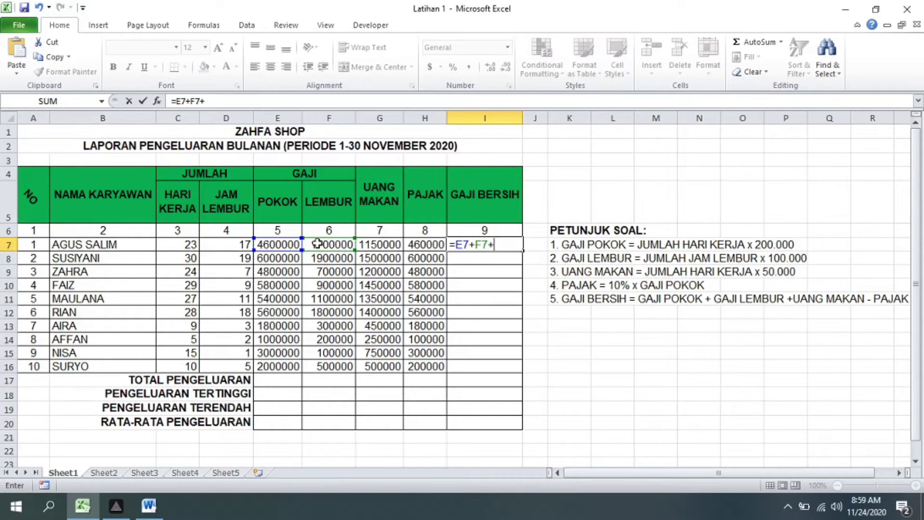
pyautogui.click(392, 245)
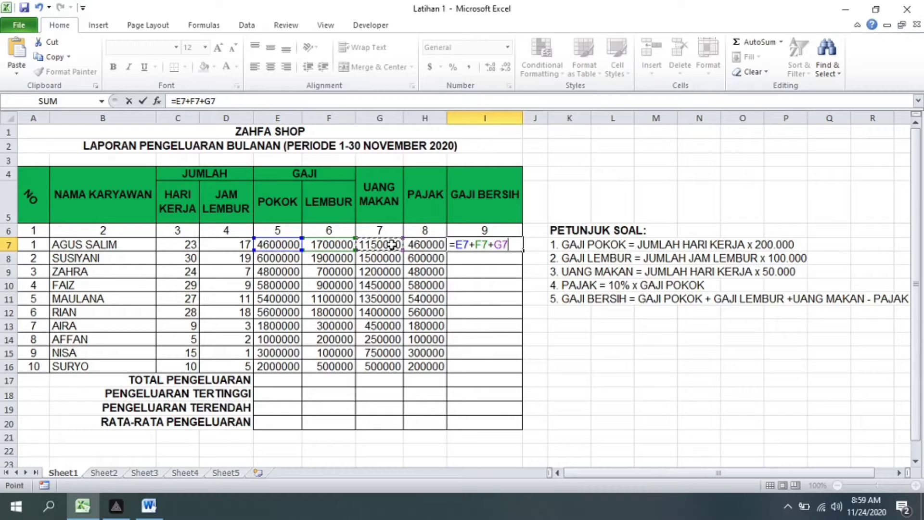
pyautogui.write('-')
pyautogui.click(424, 245)
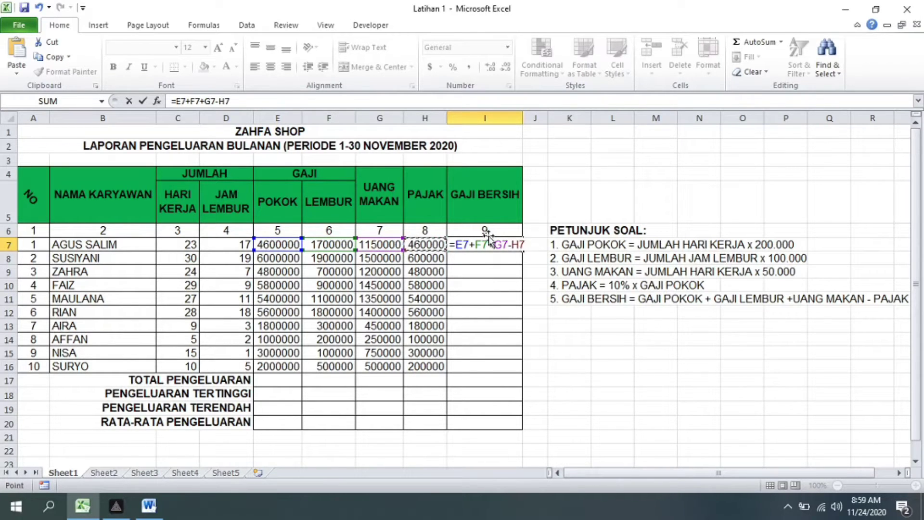
pyautogui.press('Return')
pyautogui.click(476, 245)
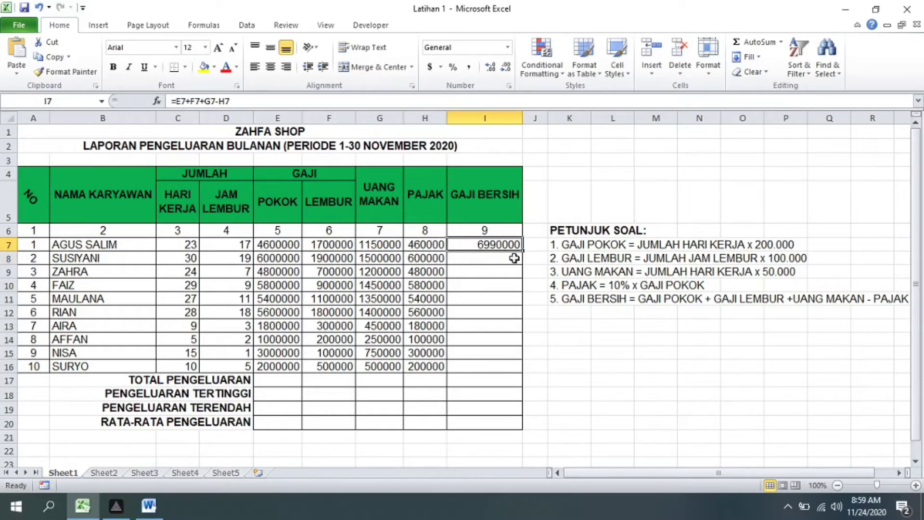
pyautogui.moveTo(523, 251); pyautogui.dragTo(522, 374)
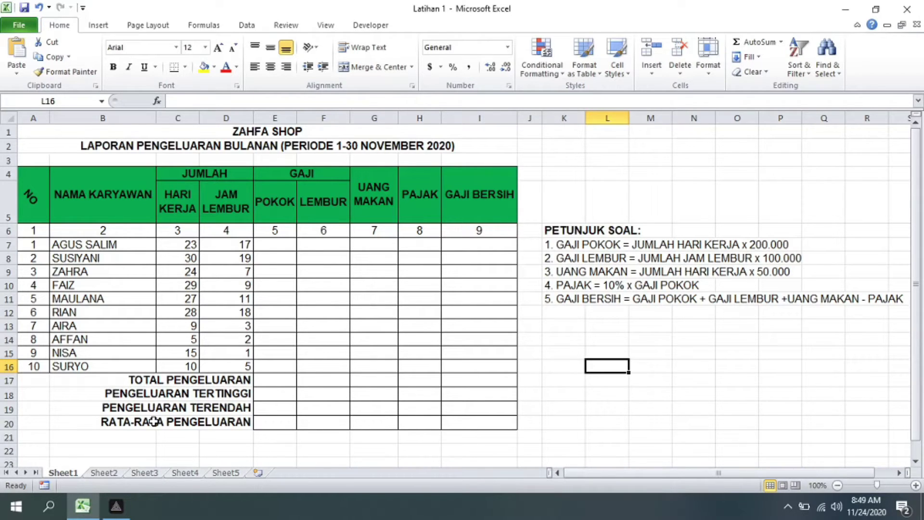
pyautogui.click(275, 248)
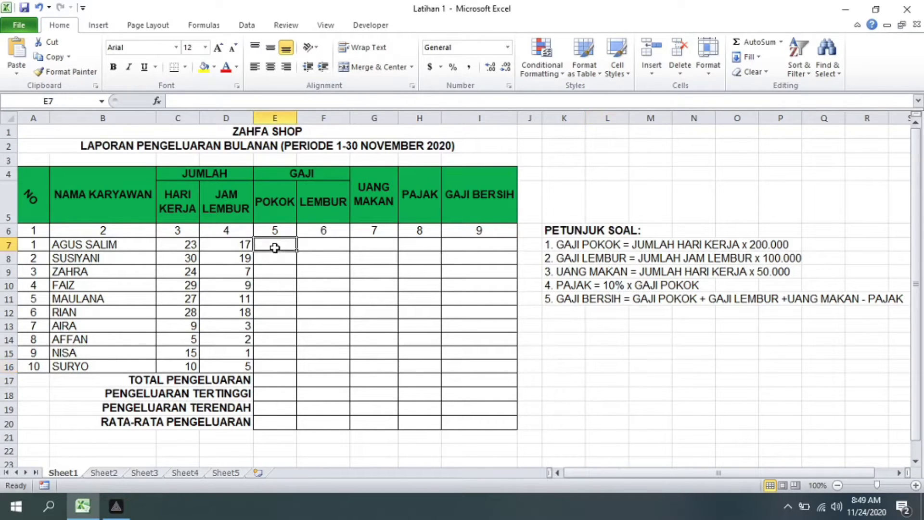
pyautogui.click(559, 230)
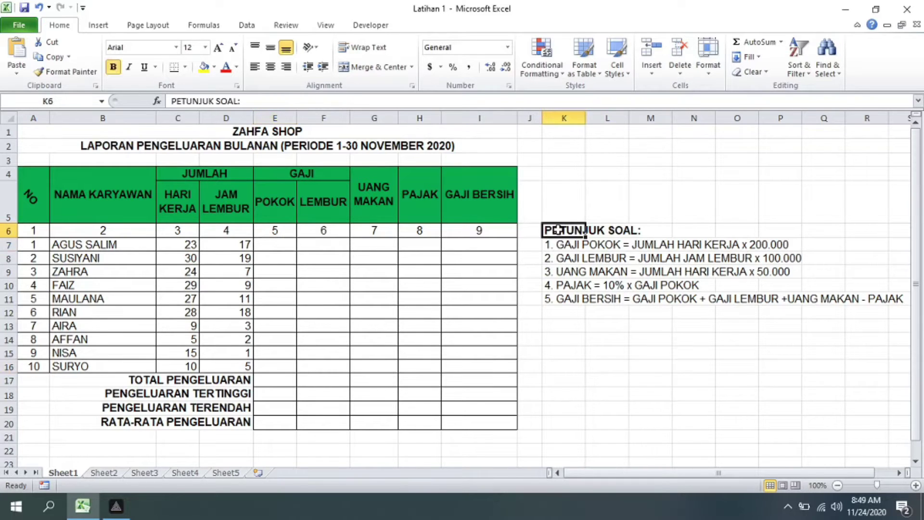
pyautogui.click(599, 350)
pyautogui.press('Up')
pyautogui.press('Up')
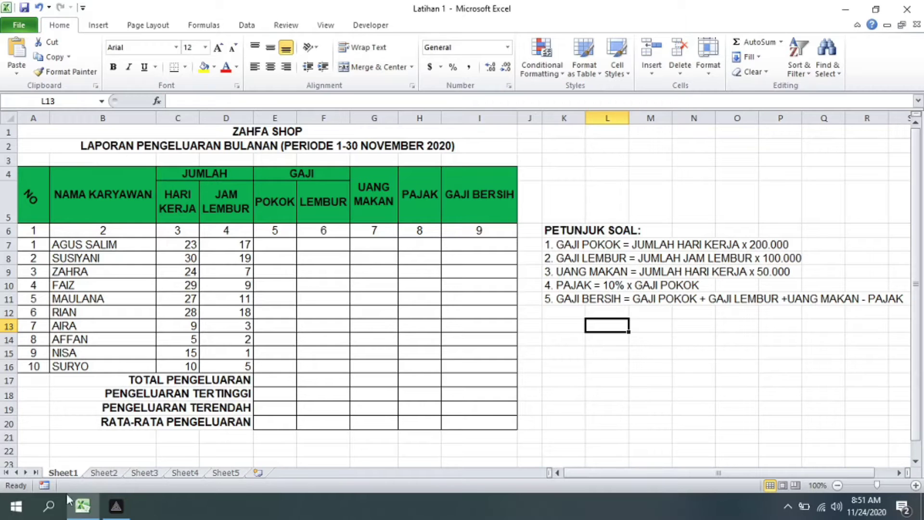
pyautogui.click(50, 509)
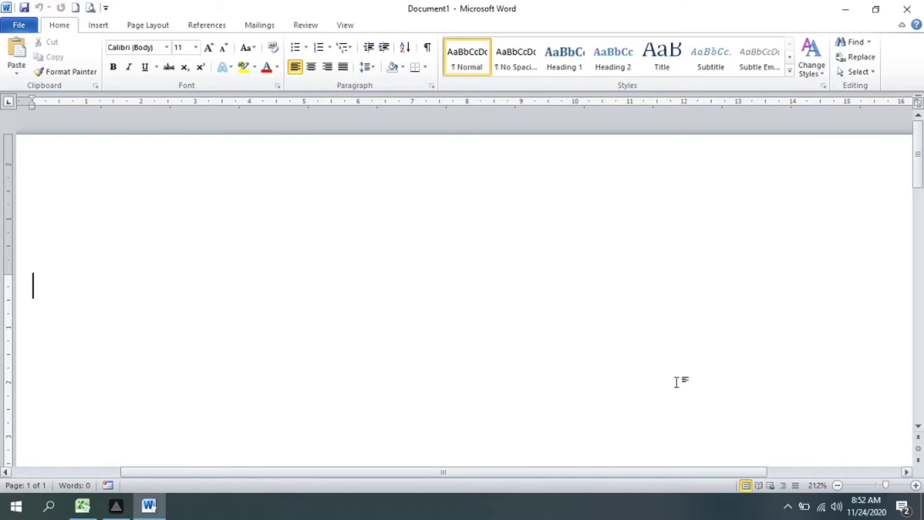
# - Type the heading 'SIMBOL ARITMATIKA:' followed by the line '+ (PENJUMLAHAN)'
pyautogui.moveTo(325, 476); pyautogui.dragTo(274, 477)
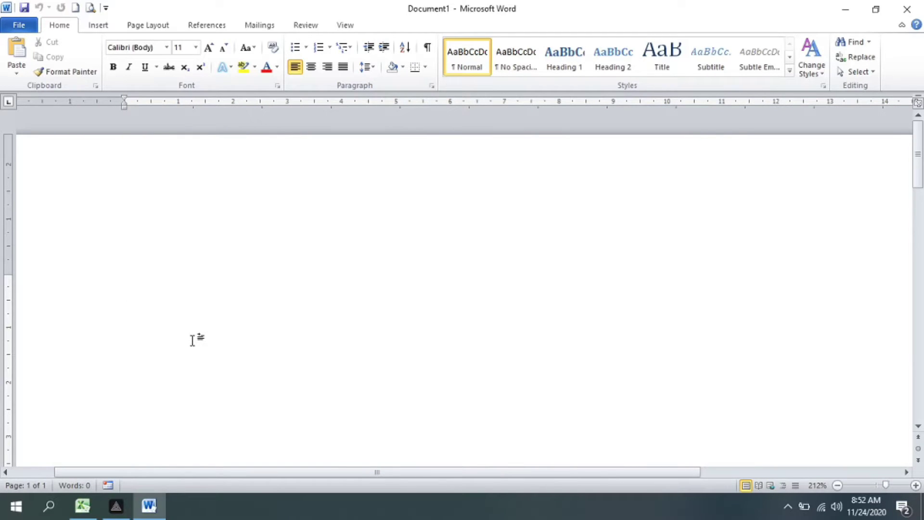
pyautogui.write('SIM')
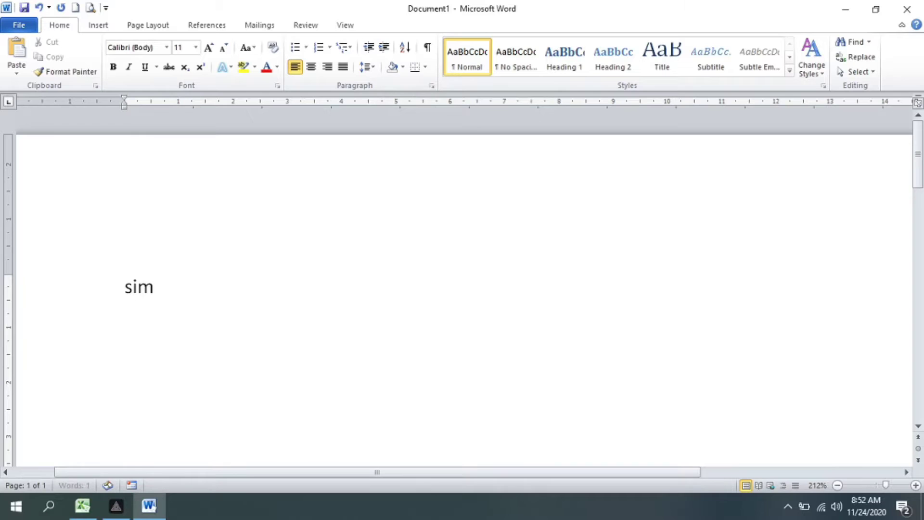
pyautogui.write('BOL ARITMATIKA:')
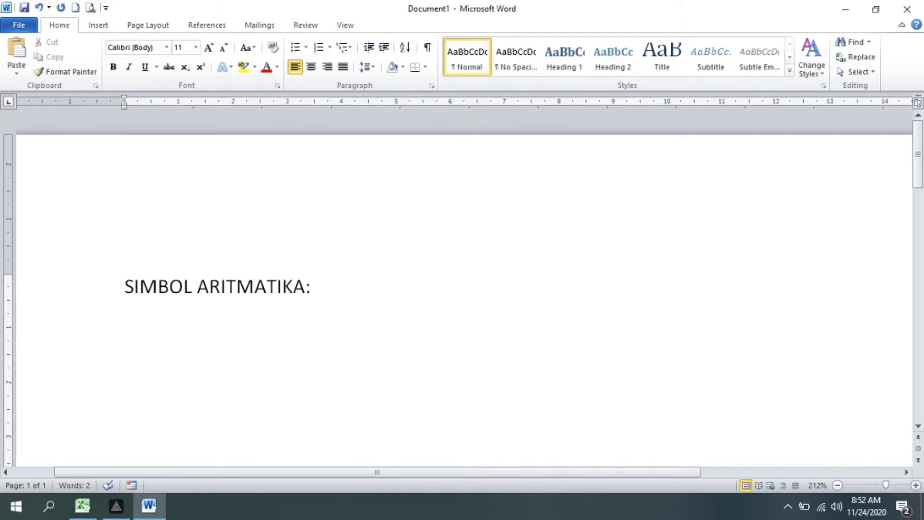
pyautogui.press('Return')
pyautogui.write('+')
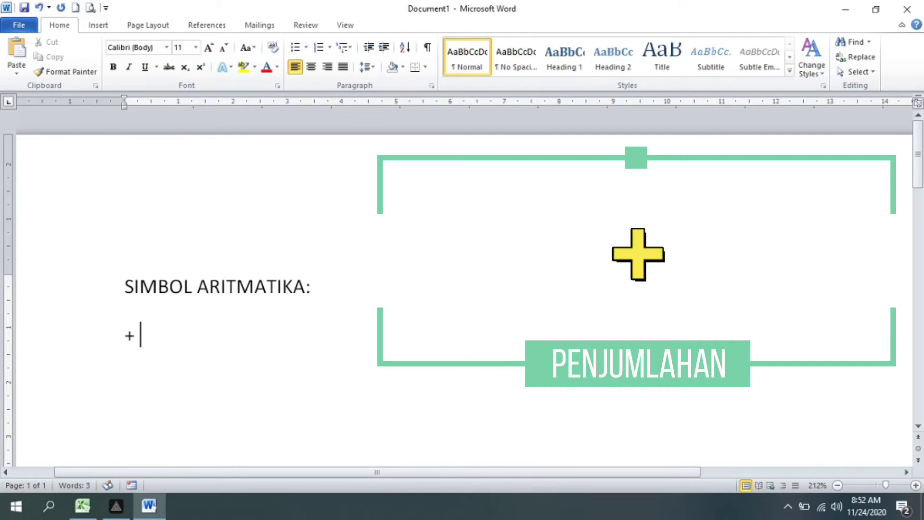
pyautogui.write(' (PENJUMLAHAN)')
# - Add '- (PENGURANGAN)', move it to the left margin, and start an unbulleted new line
pyautogui.press('Return')
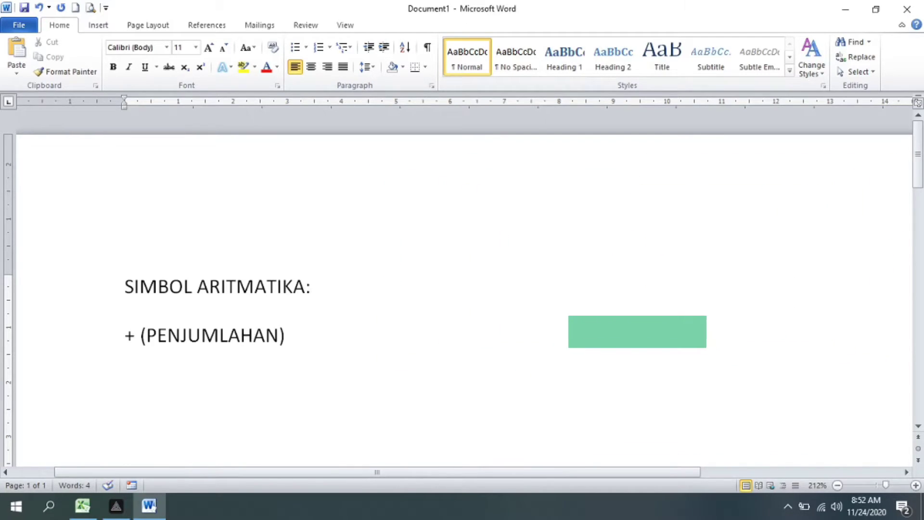
pyautogui.write('-')
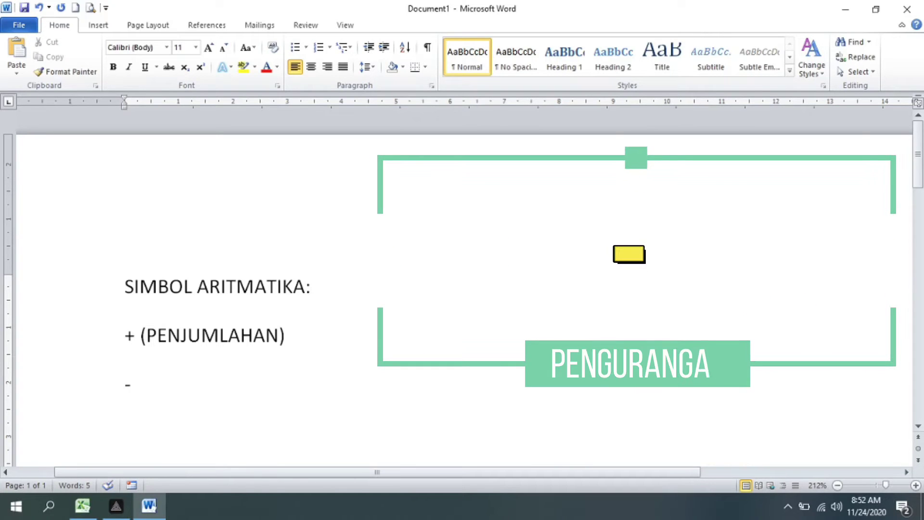
pyautogui.write(' (PENGURANGAN)')
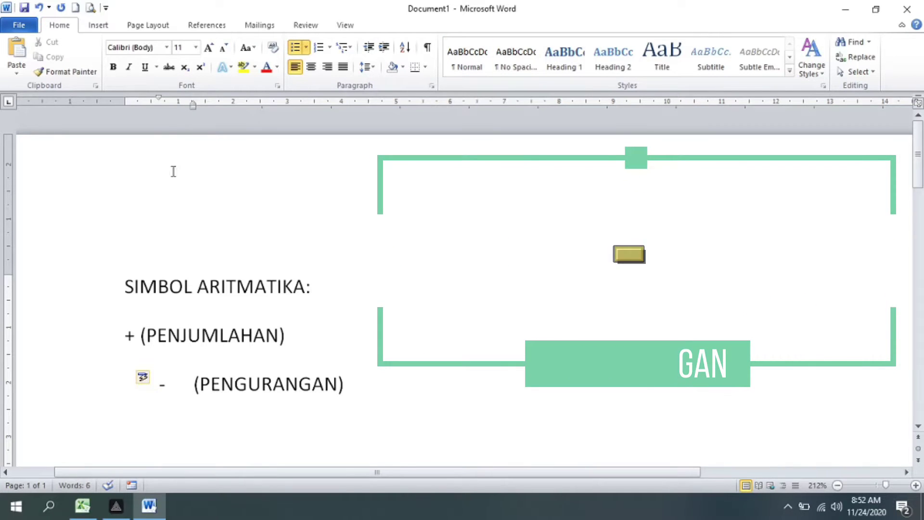
pyautogui.moveTo(193, 106)
pyautogui.mouseDown()
pyautogui.moveTo(170, 119)
pyautogui.moveTo(138, 118)
pyautogui.mouseUp()
pyautogui.press('Return')
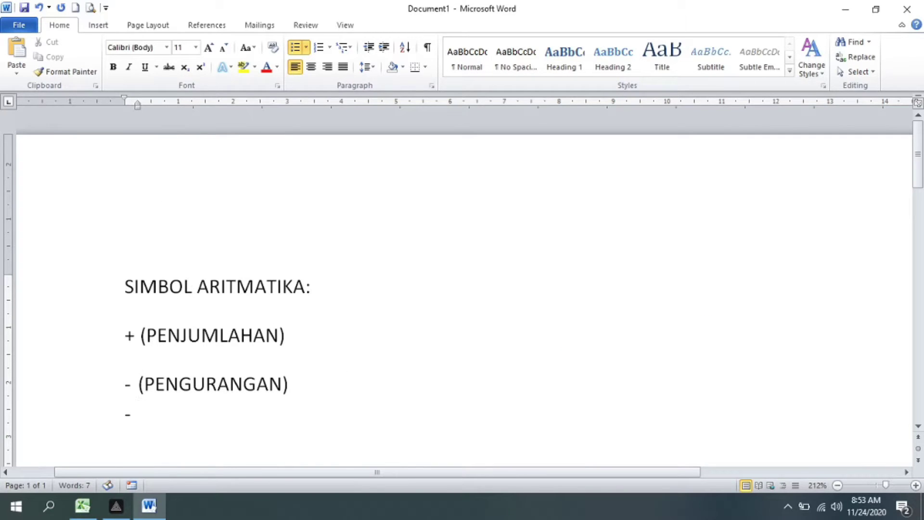
pyautogui.press('BackSpace')
pyautogui.press('BackSpace')
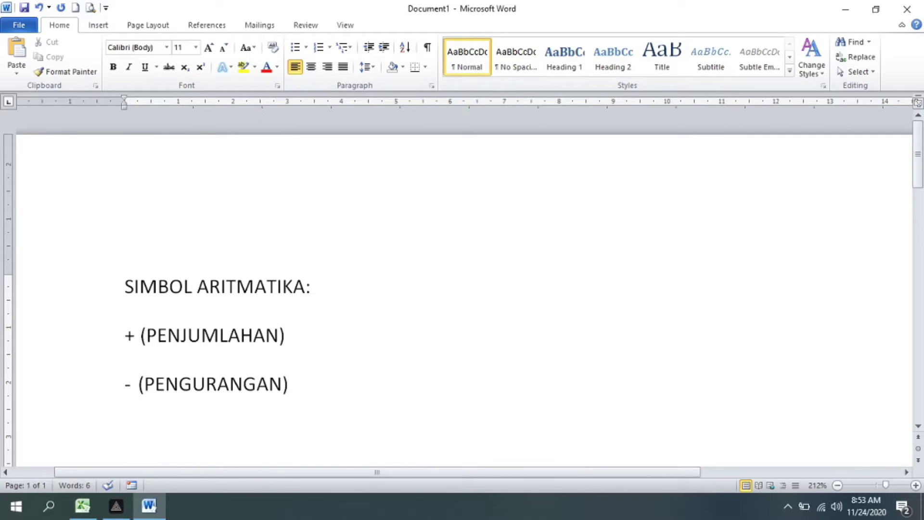
# - Add the list entries '*(PERKALIAN)' and '/ (PEMBAGIAN)'
pyautogui.write('*')
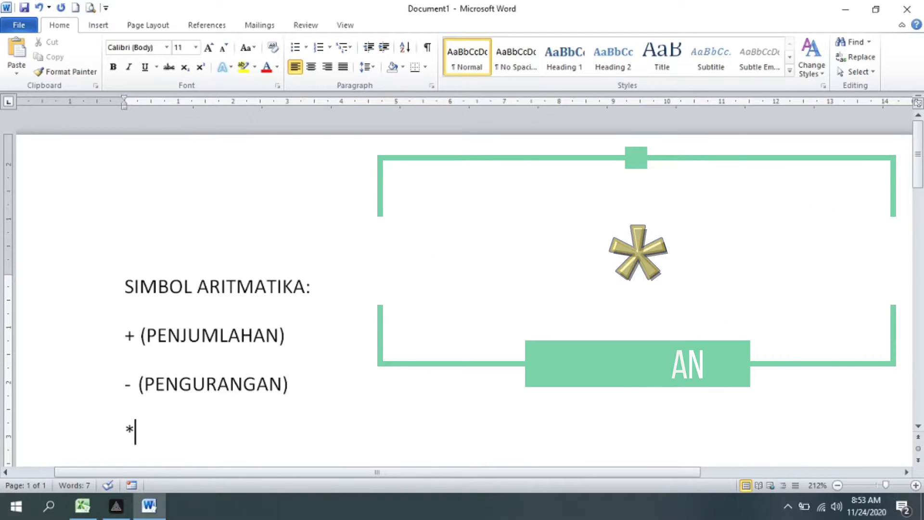
pyautogui.scroll(-1, 258, 317)
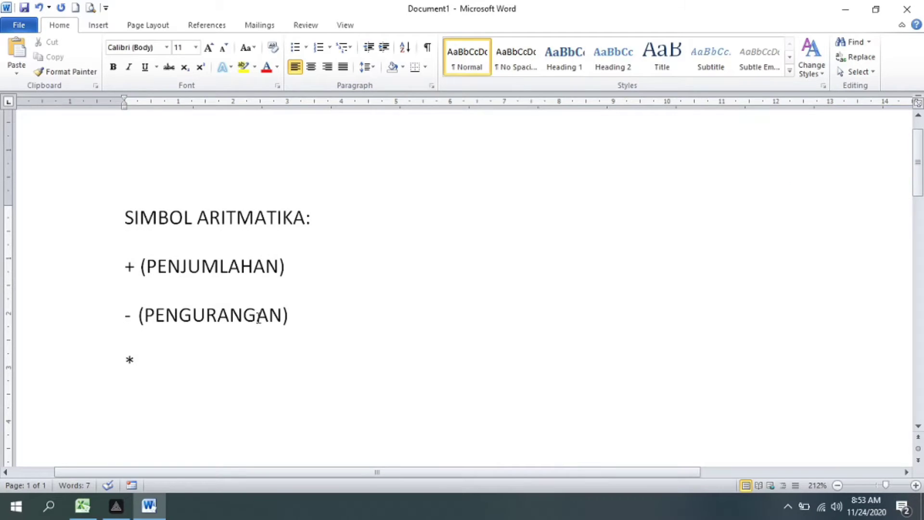
pyautogui.write('(PERKALIAN)')
pyautogui.press('Return')
pyautogui.write('/')
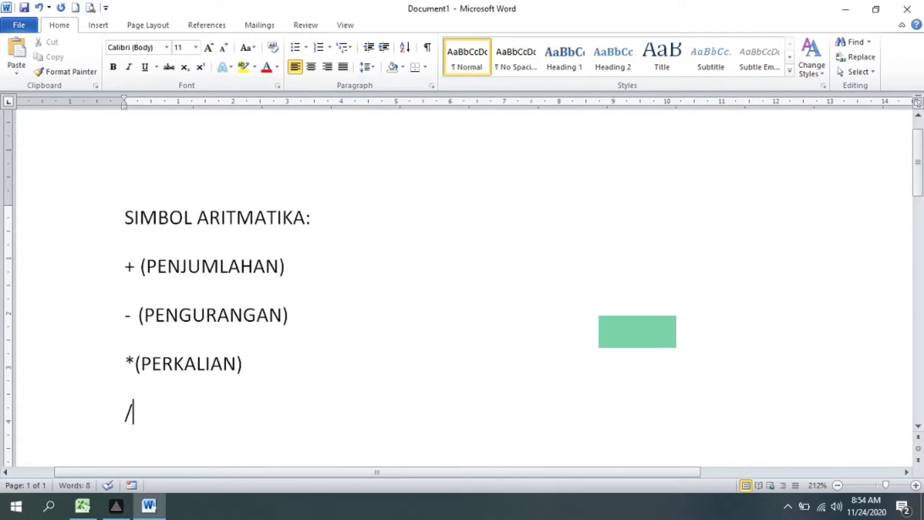
pyautogui.write('(')
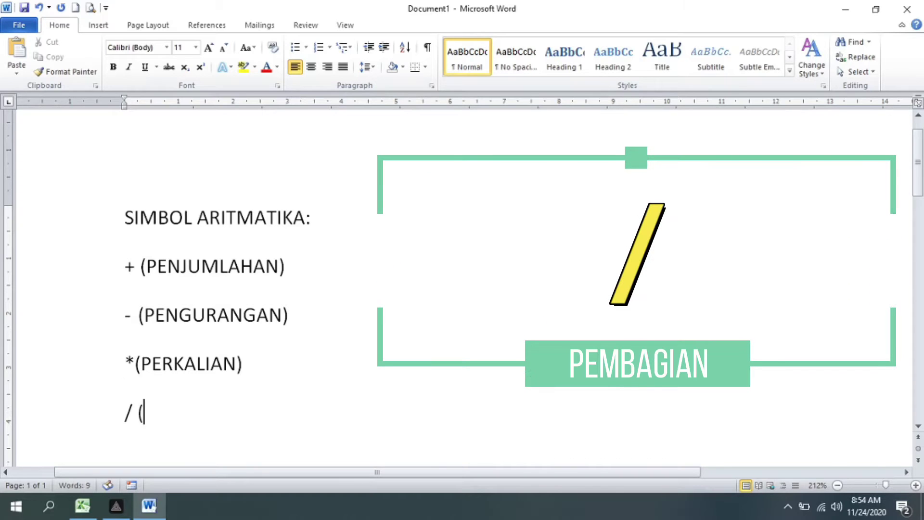
pyautogui.write('PEMBAGIAN)')
# - Start a new line below the division entry and select the line holding '='
pyautogui.click(155, 315)
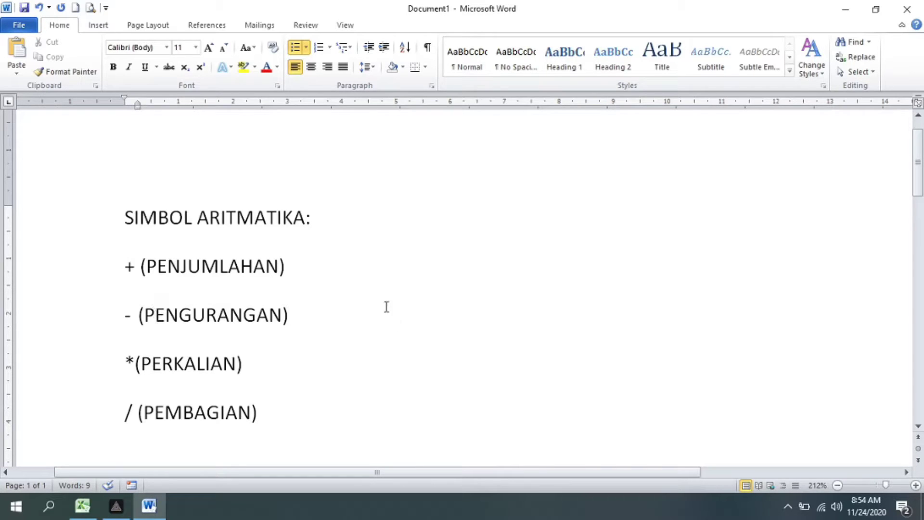
pyautogui.click(287, 413)
pyautogui.press('Return')
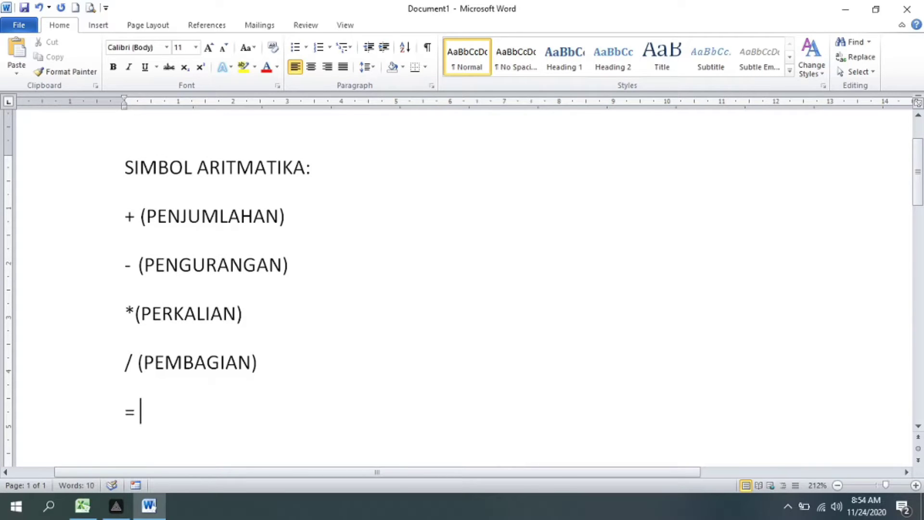
pyautogui.click(46, 405)
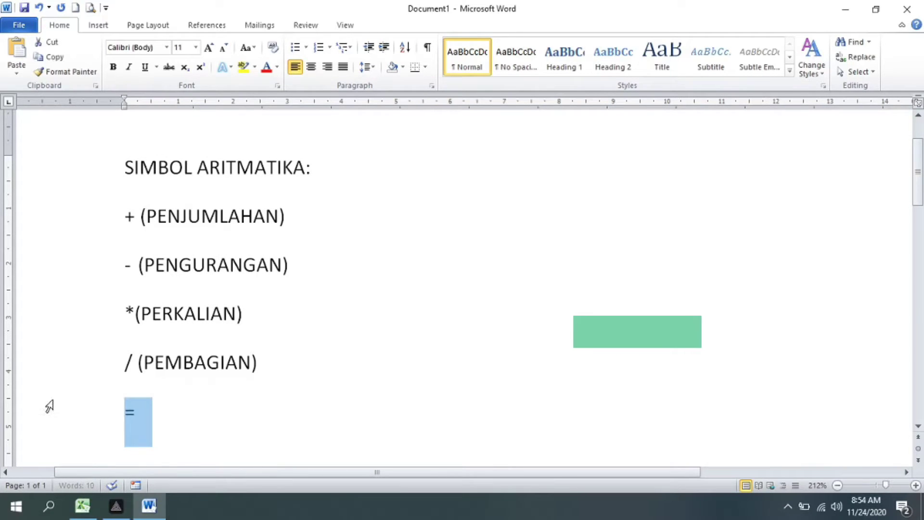
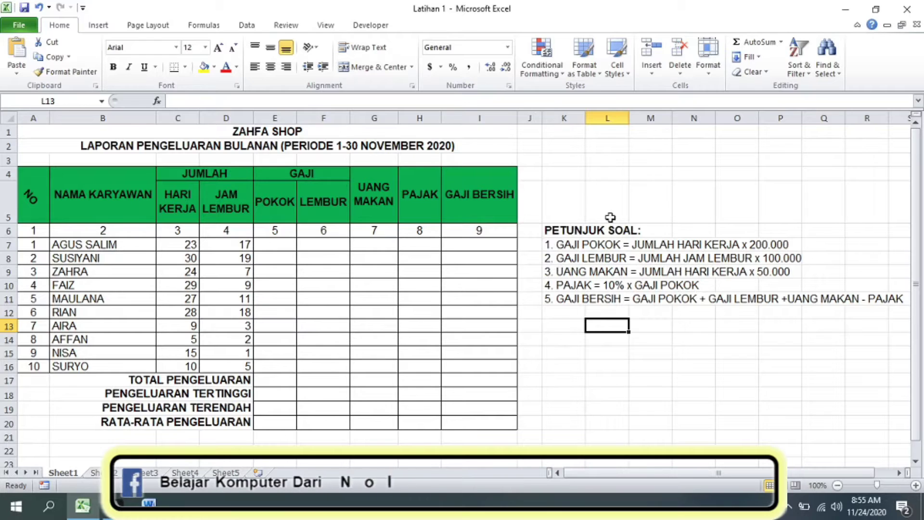
# - Enter =C7*200000 in E7 for the first employee's POKOK salary, giving 4600000
pyautogui.click(273, 244)
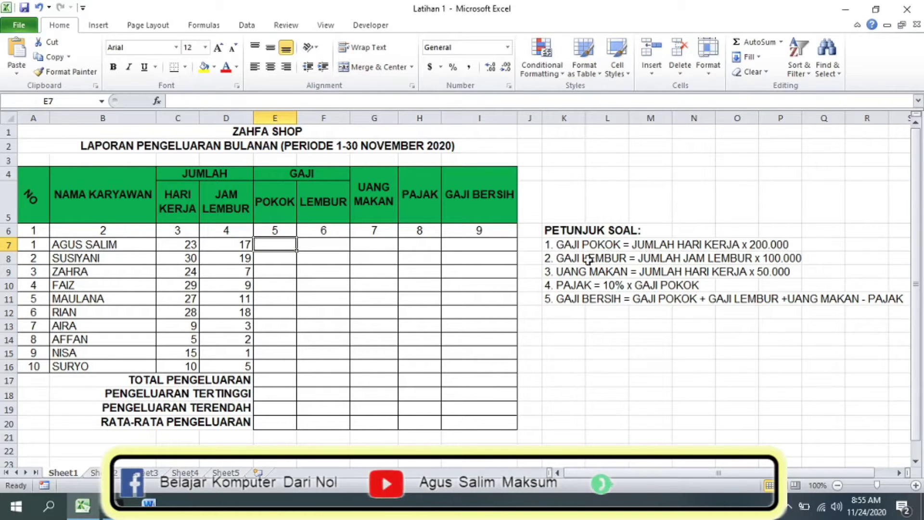
pyautogui.moveTo(549, 241); pyautogui.dragTo(783, 244)
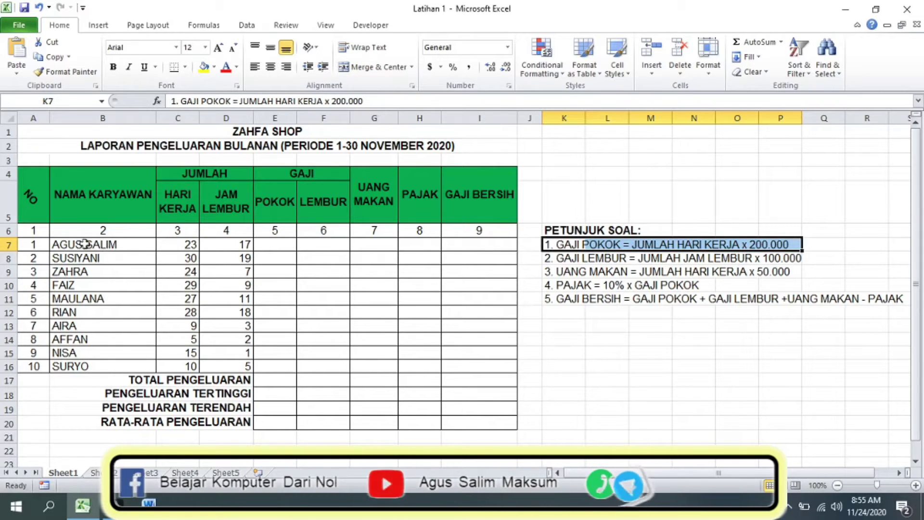
pyautogui.click(171, 245)
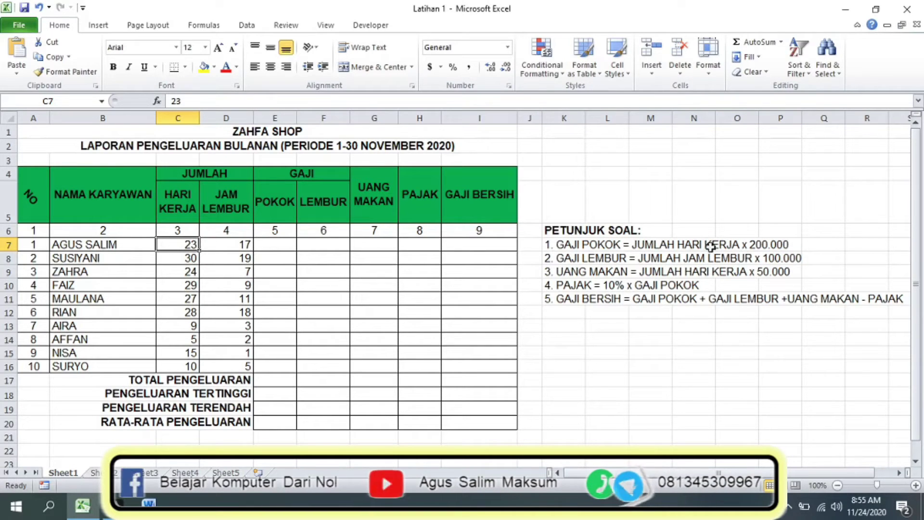
pyautogui.click(276, 244)
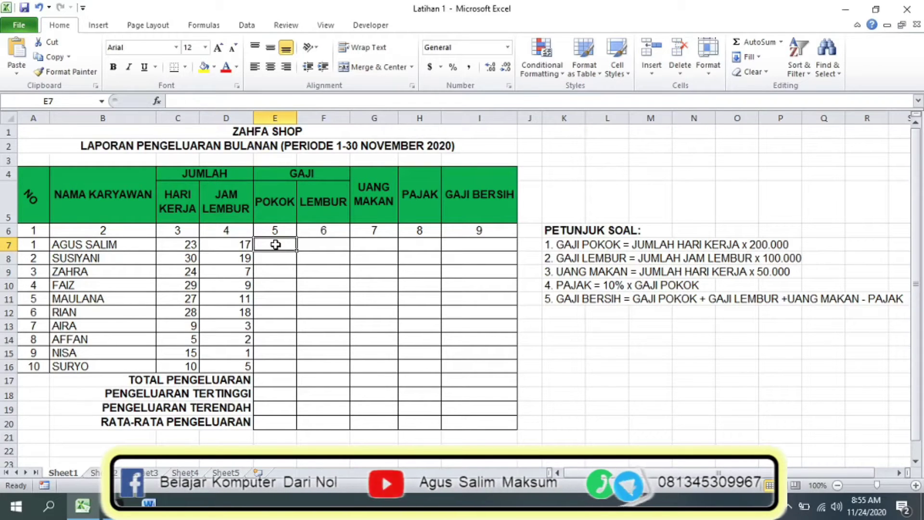
pyautogui.write('=')
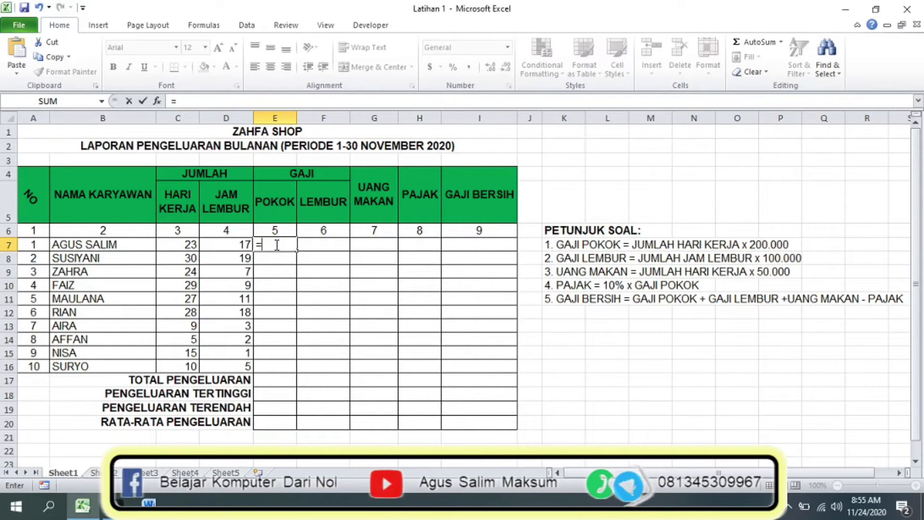
pyautogui.click(199, 241)
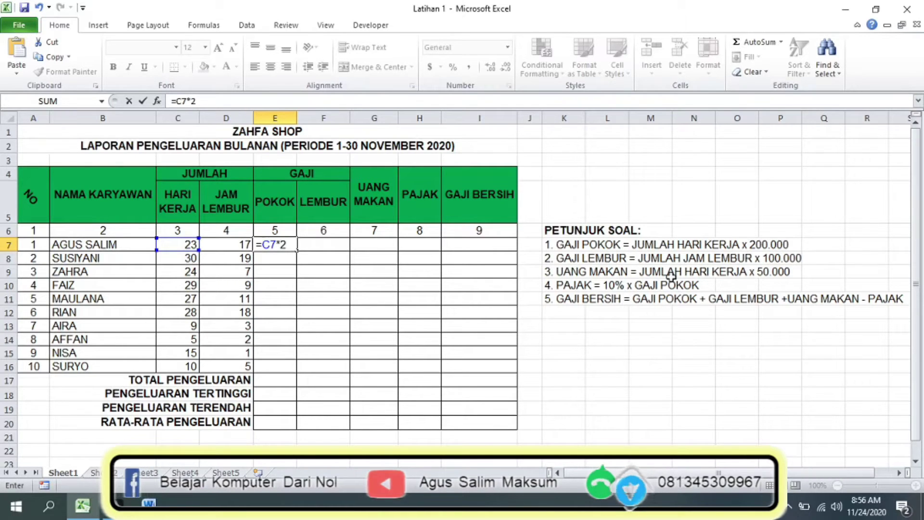
pyautogui.write('00000')
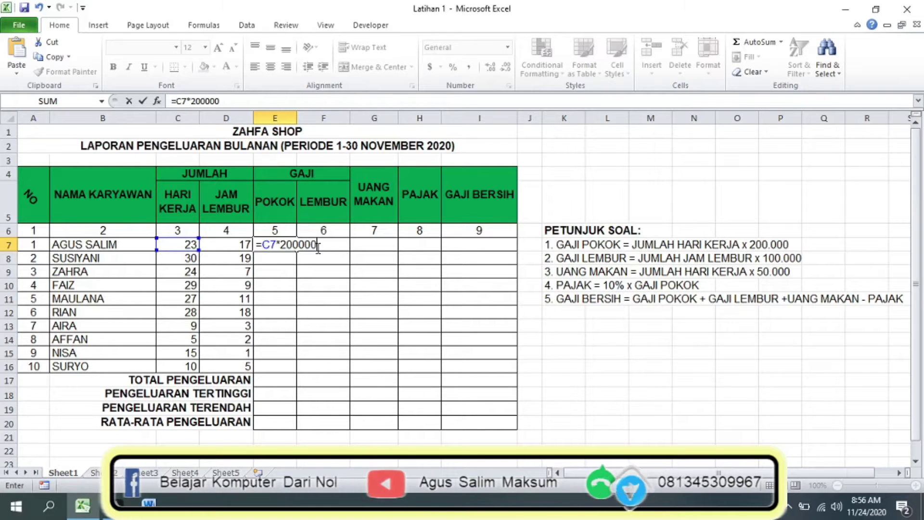
pyautogui.press('Return')
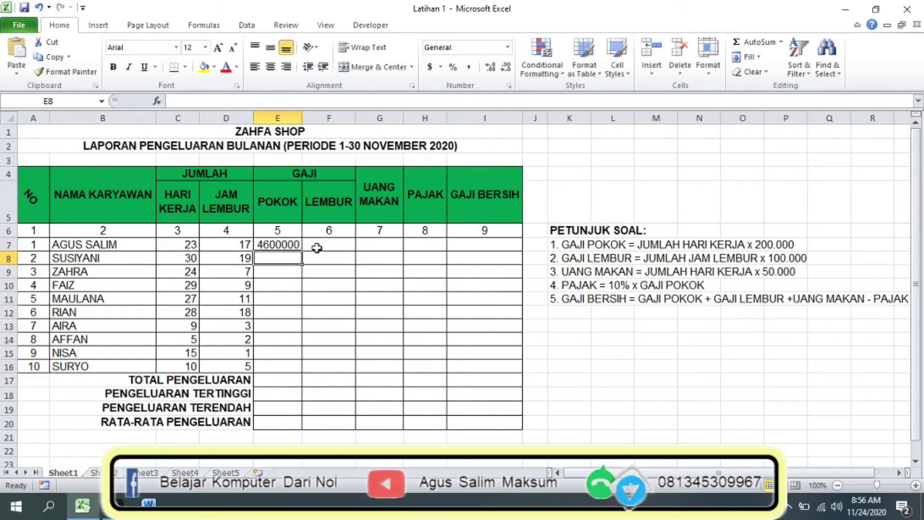
# - Copy E7's POKOK formula down to E16 and verify the copied formulas, ending at 2000000
pyautogui.press('Up')
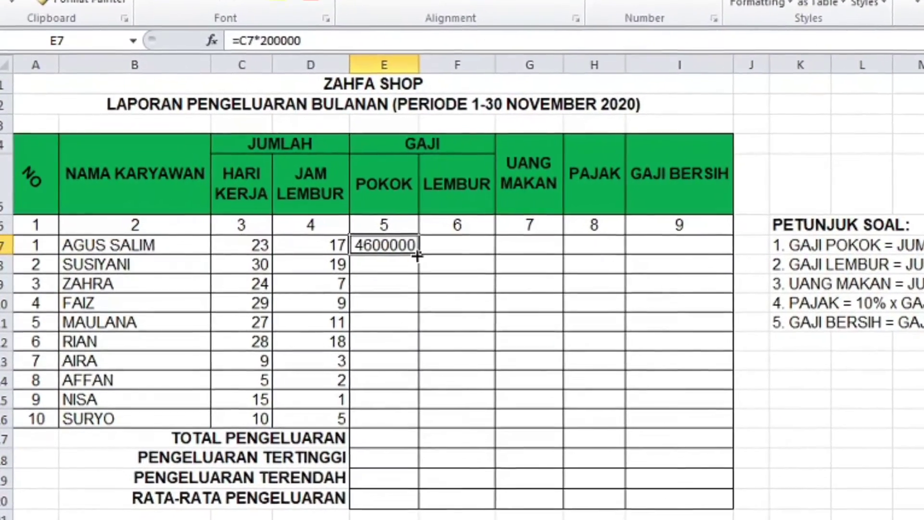
pyautogui.moveTo(407, 256)
pyautogui.mouseDown()
pyautogui.moveTo(408, 386)
pyautogui.moveTo(444, 443)
pyautogui.mouseUp()
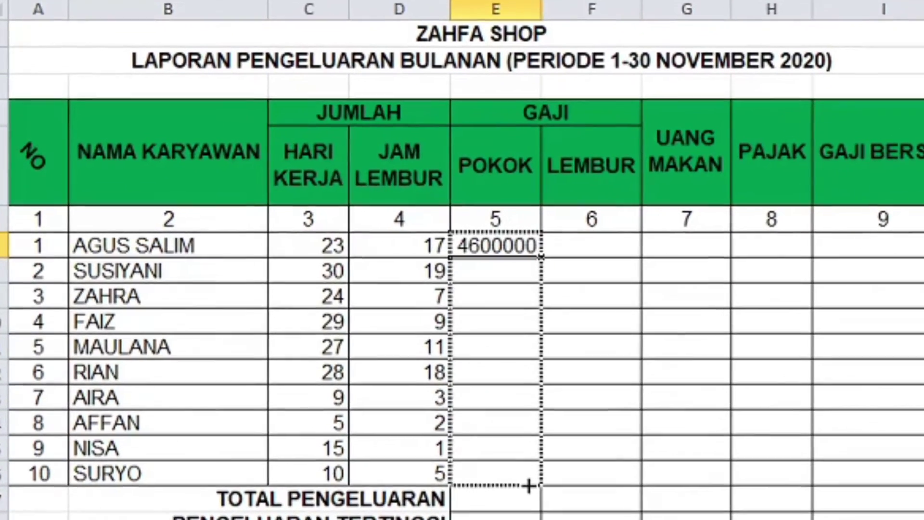
pyautogui.moveTo(495, 469); pyautogui.dragTo(501, 472)
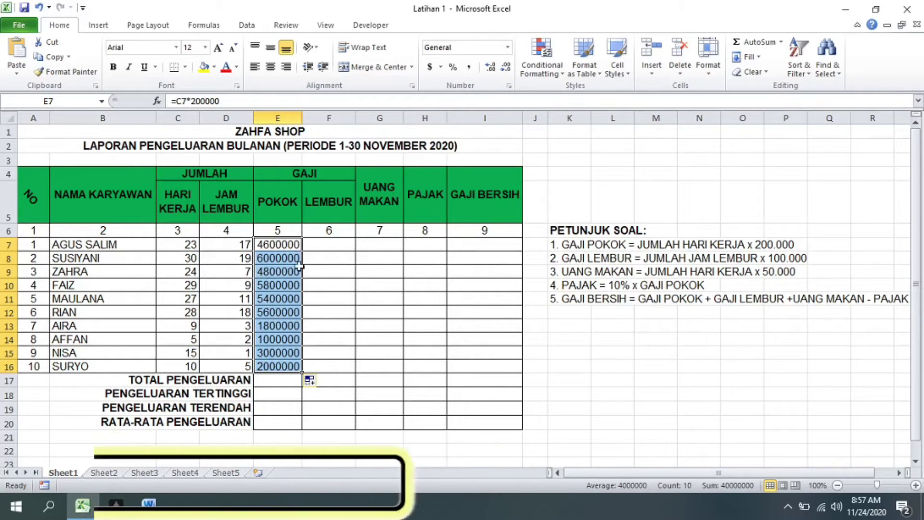
pyautogui.click(276, 260)
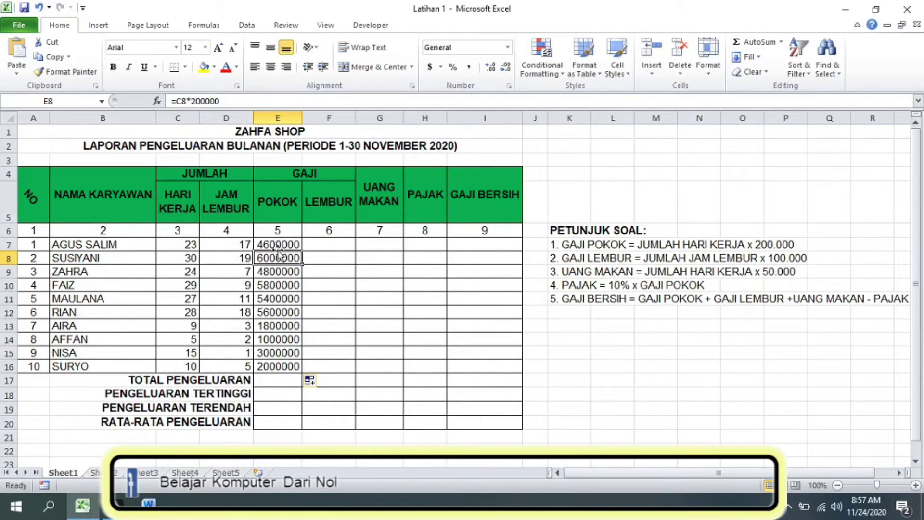
pyautogui.click(283, 245)
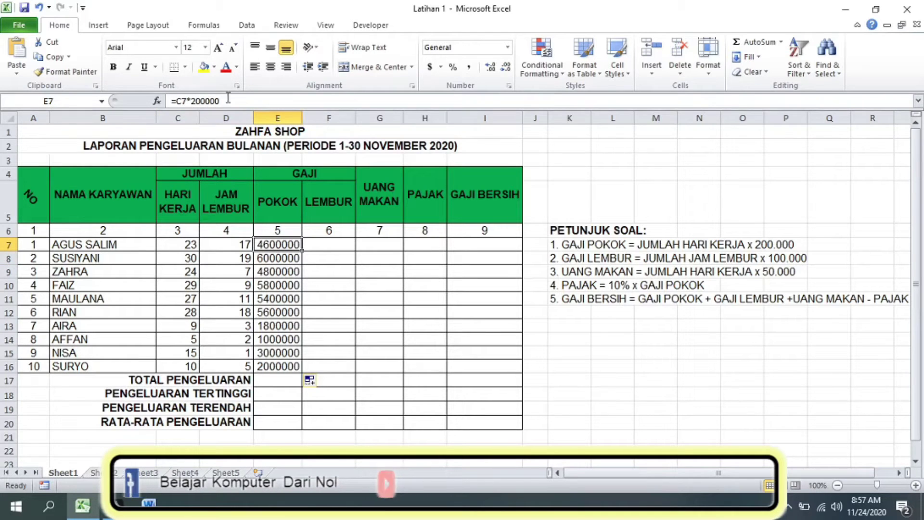
pyautogui.click(285, 260)
pyautogui.click(286, 274)
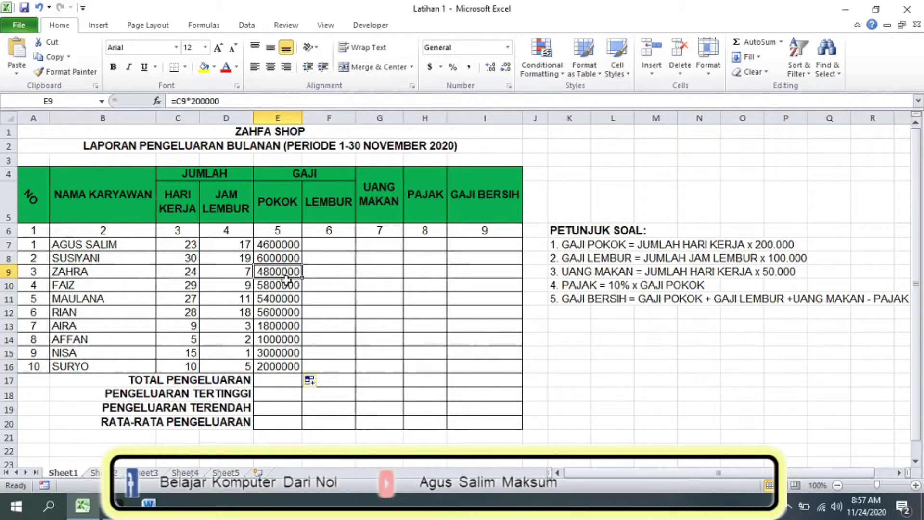
pyautogui.click(287, 285)
pyautogui.click(283, 299)
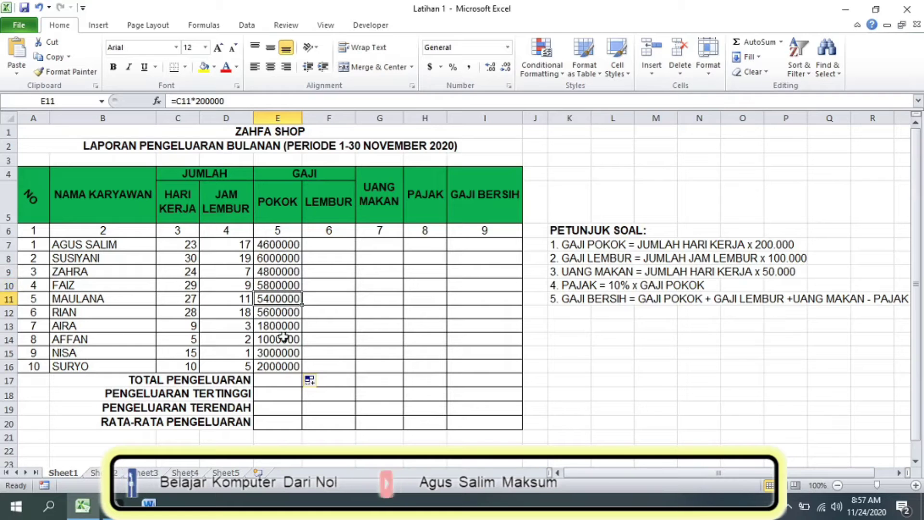
pyautogui.click(282, 368)
pyautogui.click(339, 246)
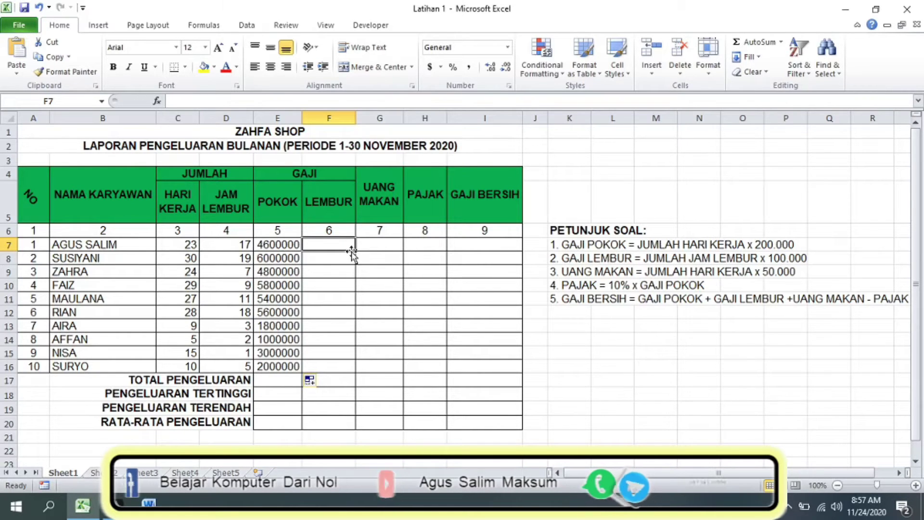
# - Enter =D7*100000 in F7 and fill it down to F16 for all LEMBUR amounts
pyautogui.write('=')
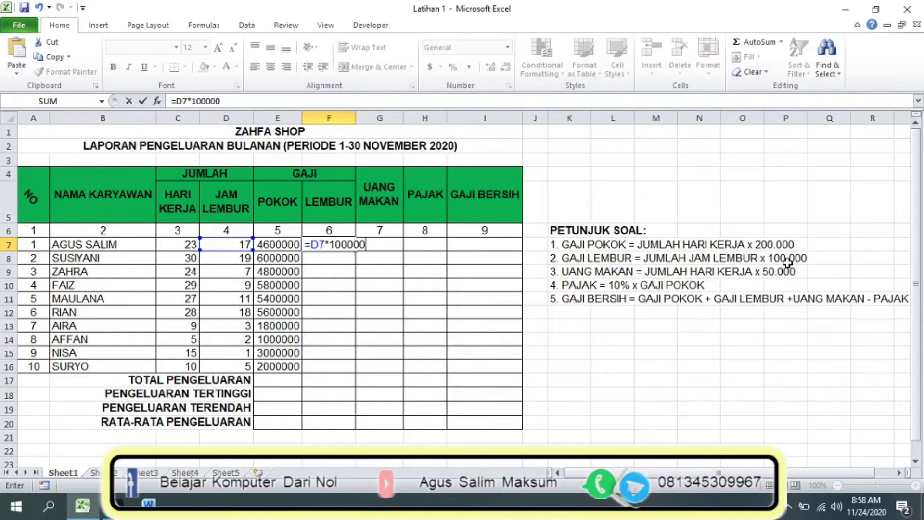
pyautogui.press('Return')
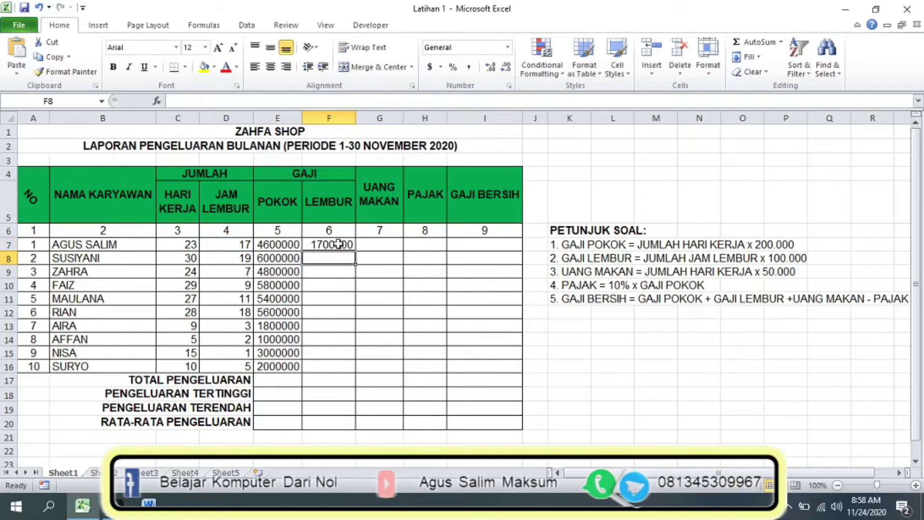
pyautogui.click(338, 243)
pyautogui.moveTo(355, 250); pyautogui.dragTo(356, 275)
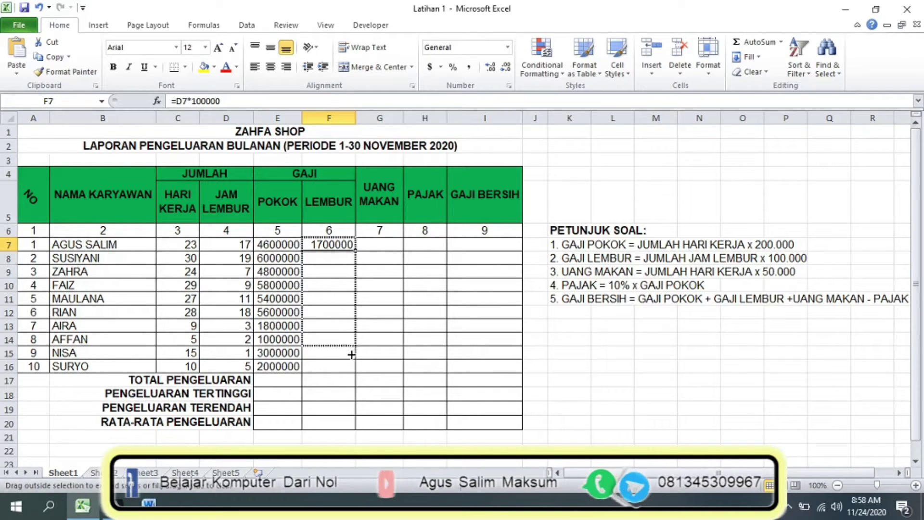
pyautogui.moveTo(351, 354); pyautogui.dragTo(350, 371)
pyautogui.click(386, 244)
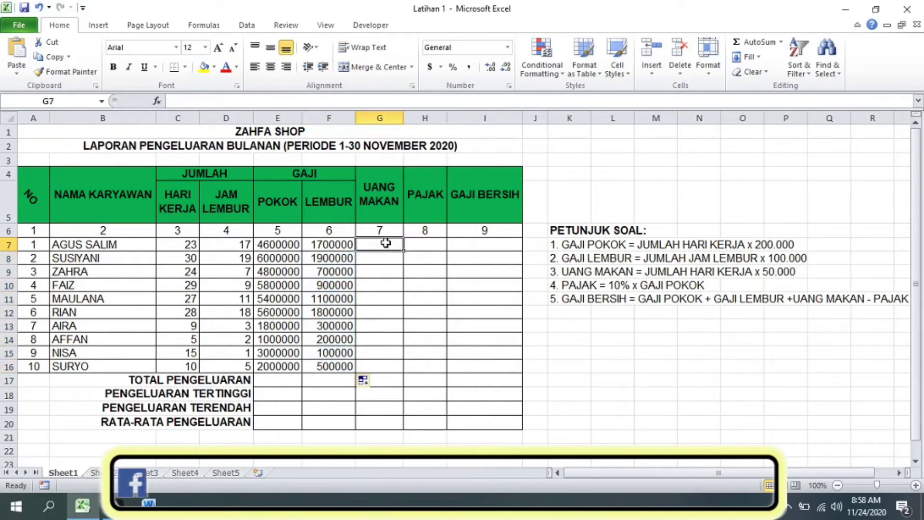
# - Enter the UANG MAKAN formula =C7*50000 in G7 and copy it down to row 16
pyautogui.moveTo(546, 272); pyautogui.dragTo(794, 272)
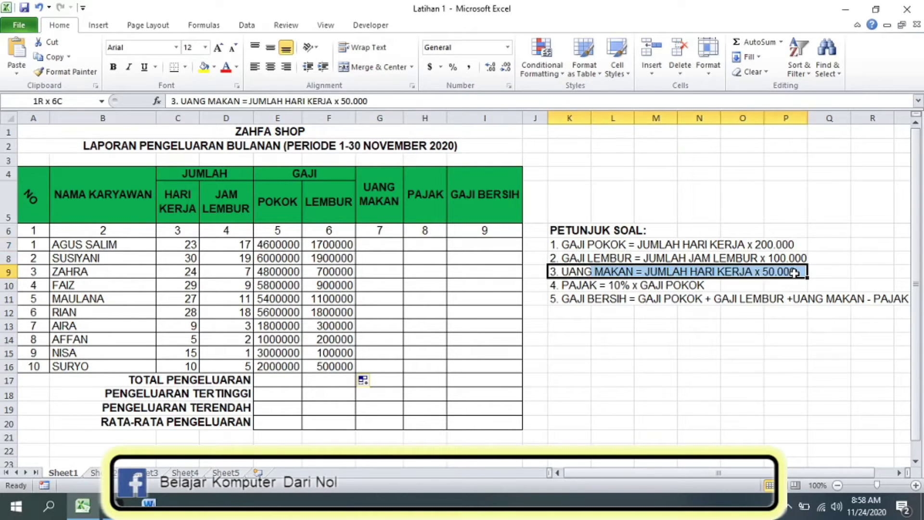
pyautogui.click(383, 246)
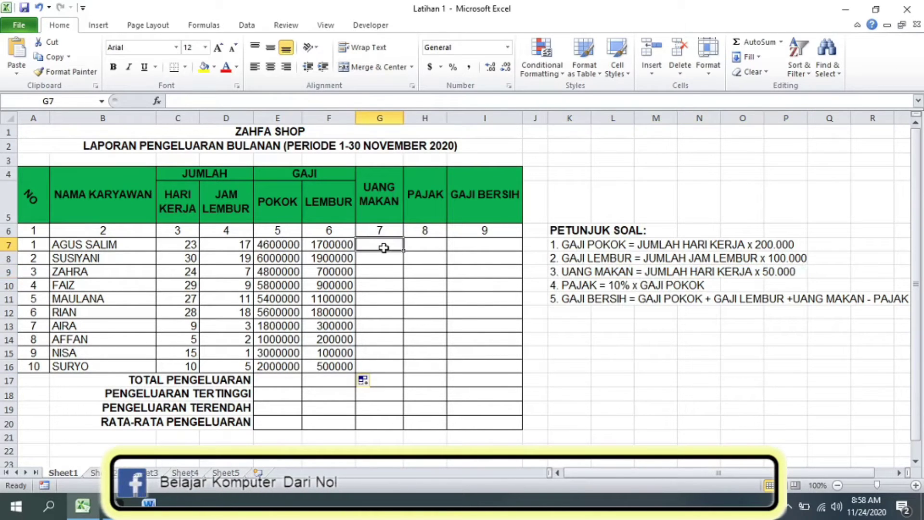
pyautogui.write('=')
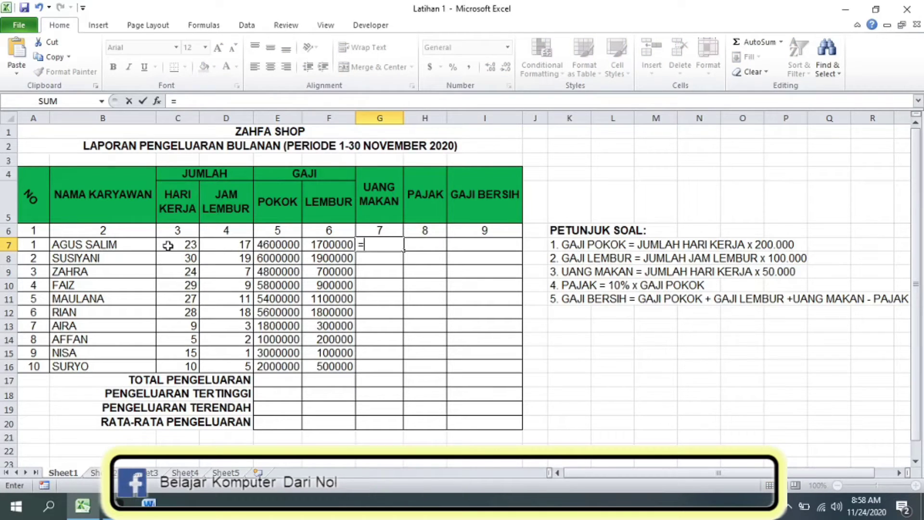
pyautogui.click(168, 246)
pyautogui.write('*')
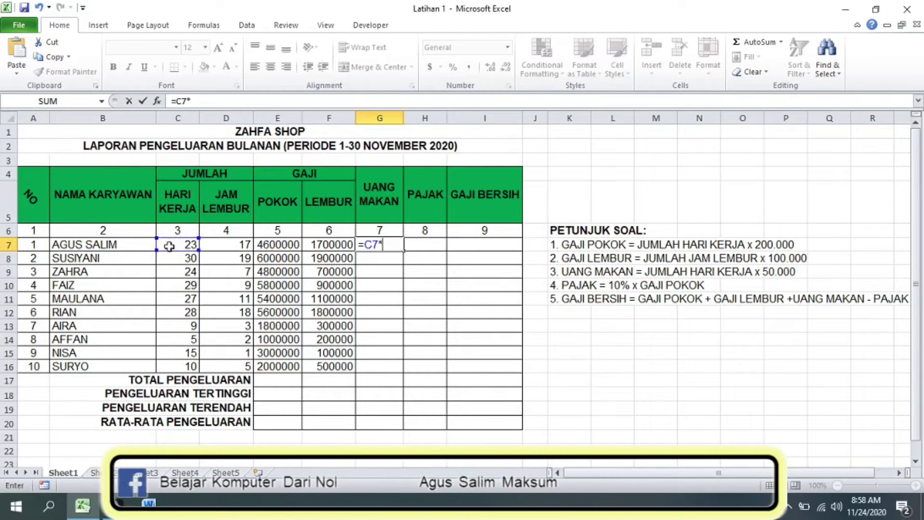
pyautogui.write('50')
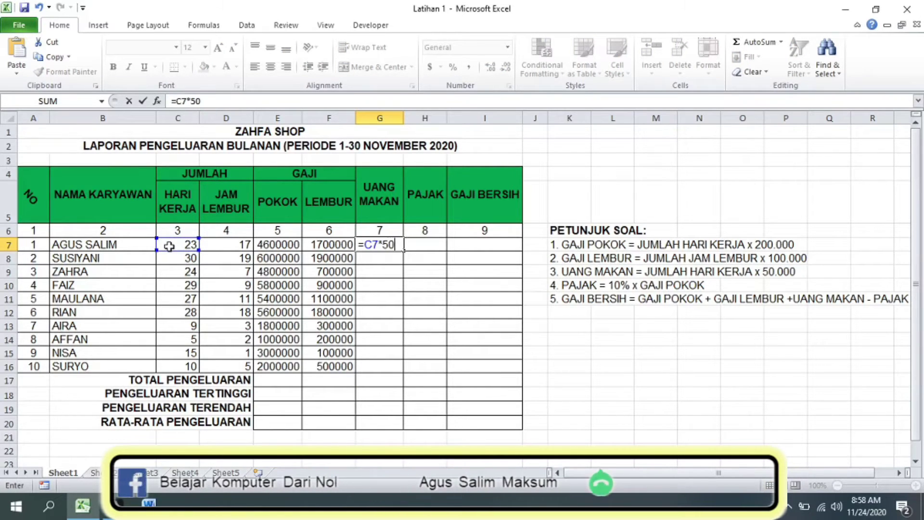
pyautogui.write('000')
pyautogui.press('Return')
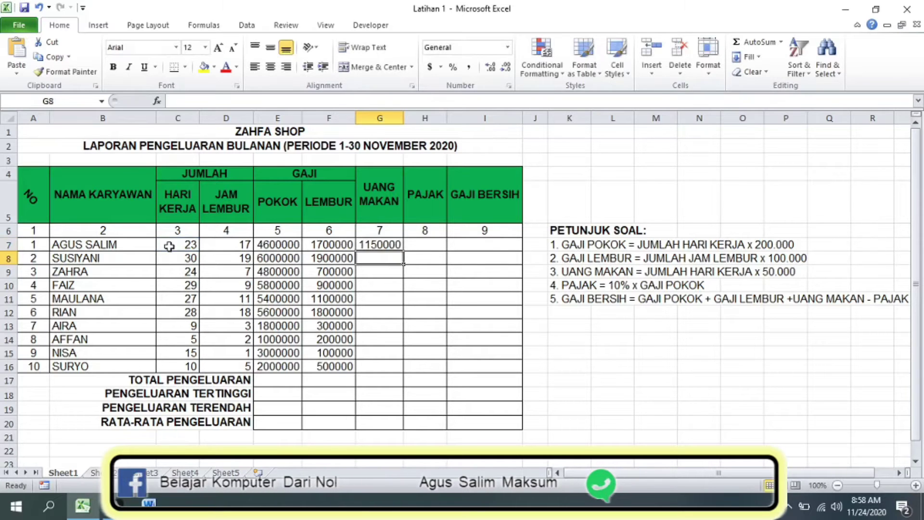
pyautogui.click(375, 244)
pyautogui.moveTo(403, 251); pyautogui.dragTo(408, 371)
# - Enter =10%*E7 in H7 and fill the PAJAK tax down to row 16
pyautogui.moveTo(565, 286); pyautogui.dragTo(707, 286)
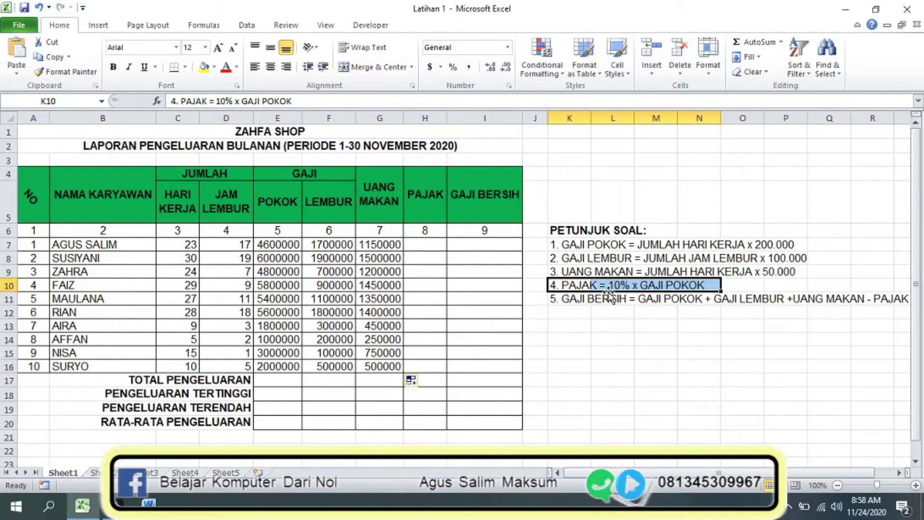
pyautogui.click(424, 245)
pyautogui.write('=')
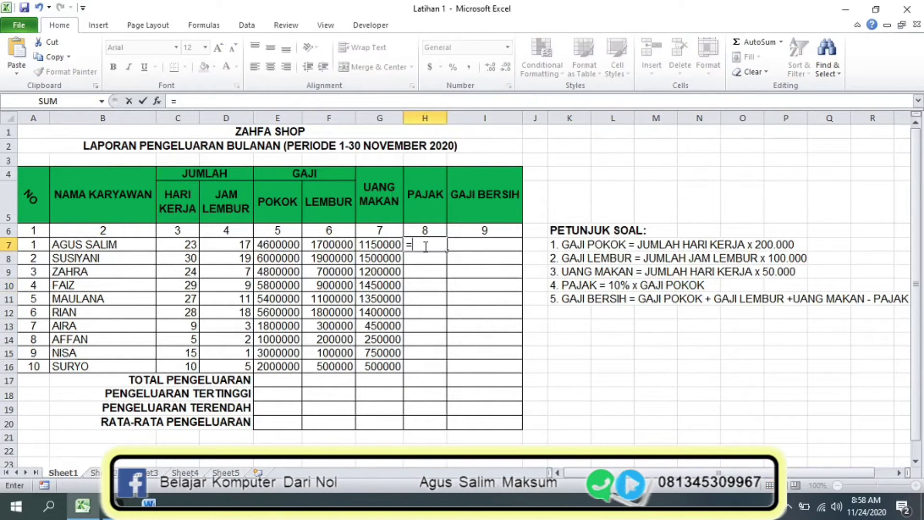
pyautogui.write('10%')
pyautogui.write('*')
pyautogui.click(270, 246)
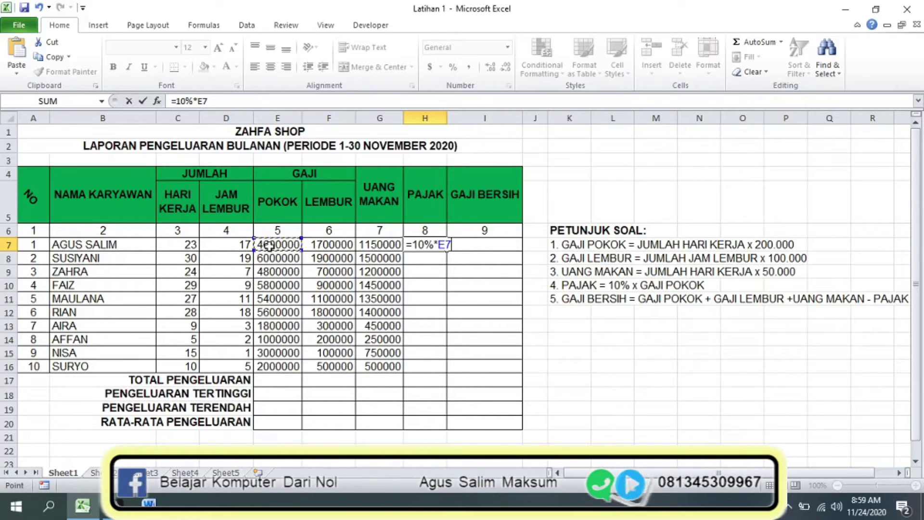
pyautogui.press('Return')
pyautogui.click(430, 242)
pyautogui.moveTo(447, 250); pyautogui.dragTo(442, 379)
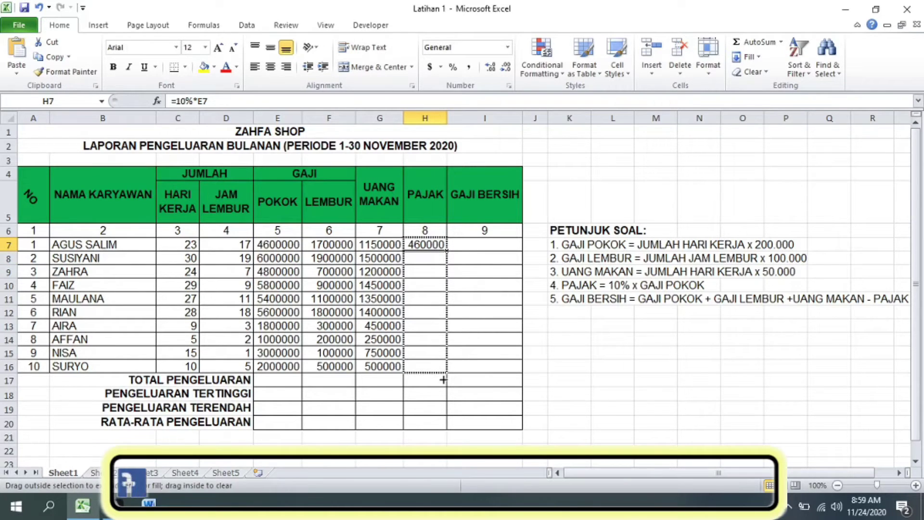
pyautogui.moveTo(560, 298); pyautogui.dragTo(827, 299)
# - Enter =E7+F7+G7-H7 in I7 and copy the net pay down to I16
pyautogui.click(484, 245)
pyautogui.write('=')
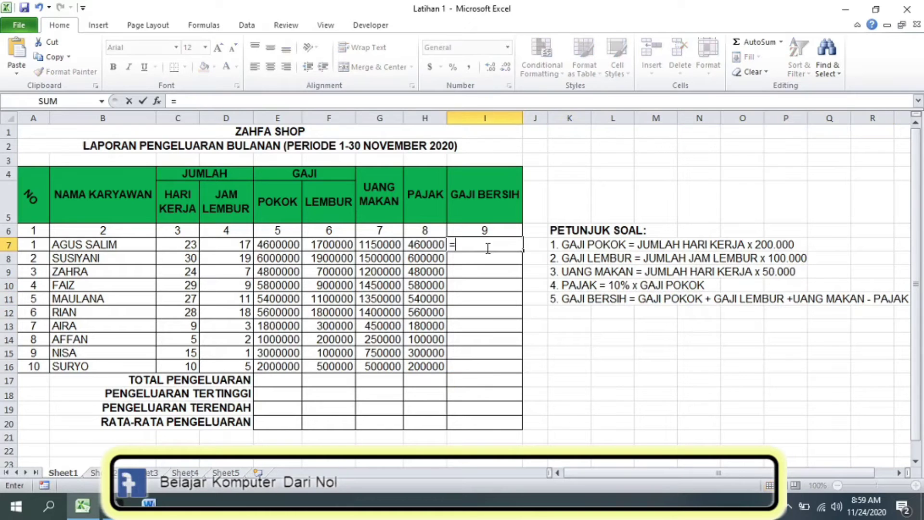
pyautogui.click(285, 246)
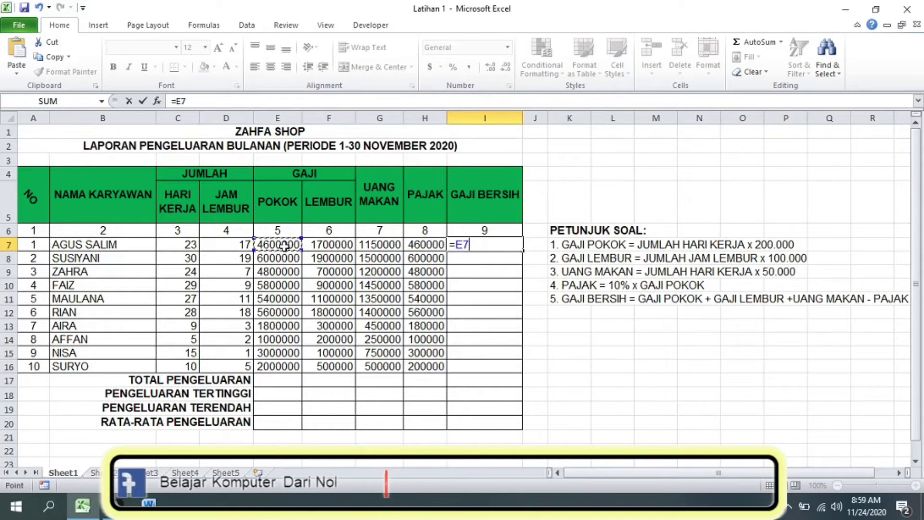
pyautogui.write('+')
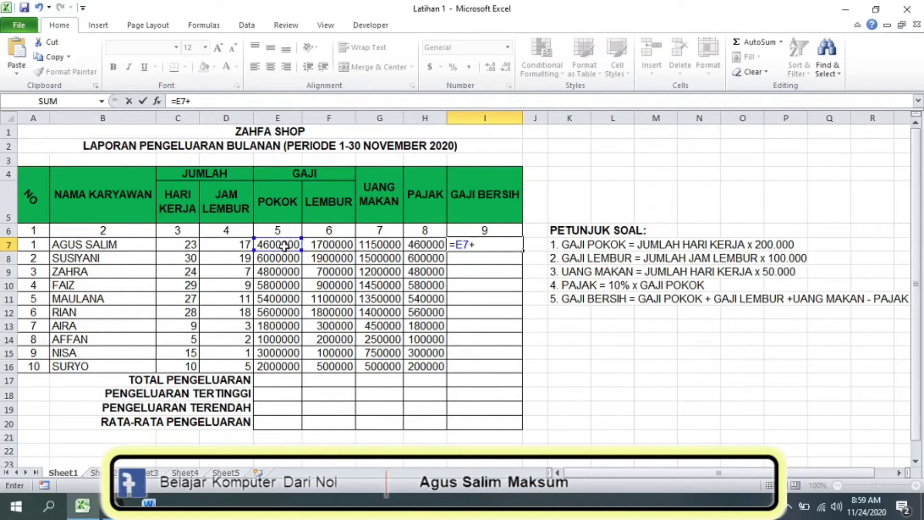
pyautogui.click(317, 244)
pyautogui.write('+')
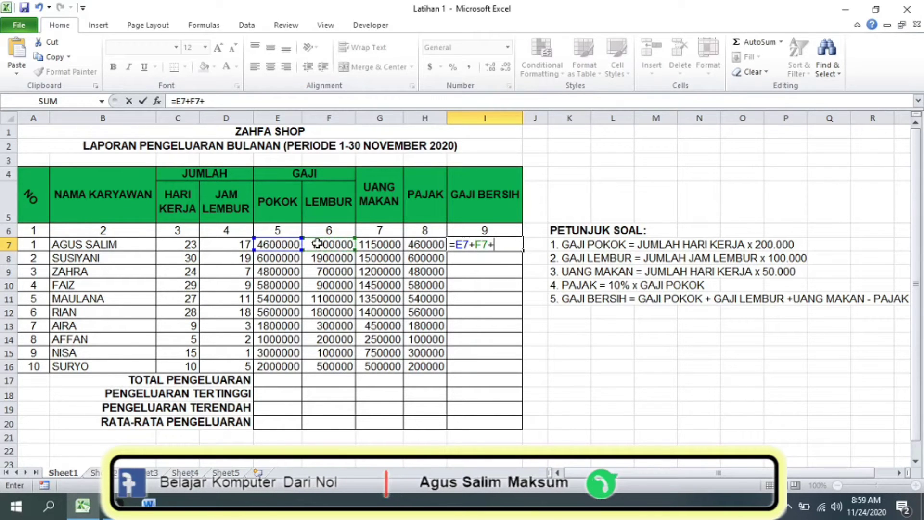
pyautogui.click(392, 245)
pyautogui.write('-')
pyautogui.click(426, 244)
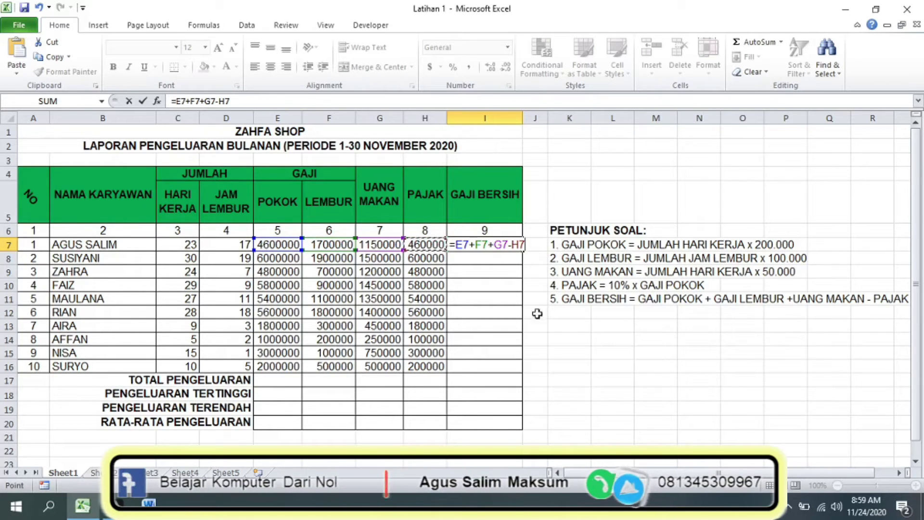
pyautogui.press('Return')
pyautogui.click(481, 244)
pyautogui.moveTo(521, 255); pyautogui.dragTo(522, 378)
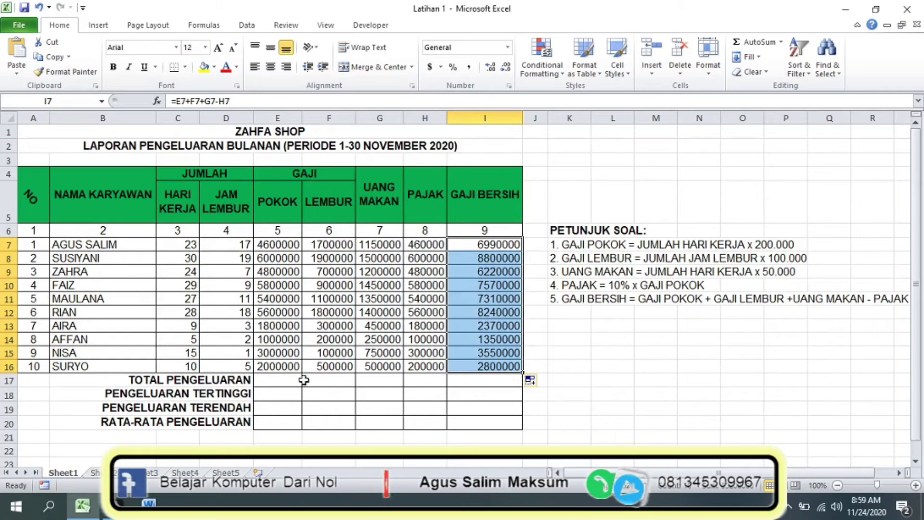
# - Review the total, highest, lowest and average cells E17 to E20 under POKOK
pyautogui.click(281, 381)
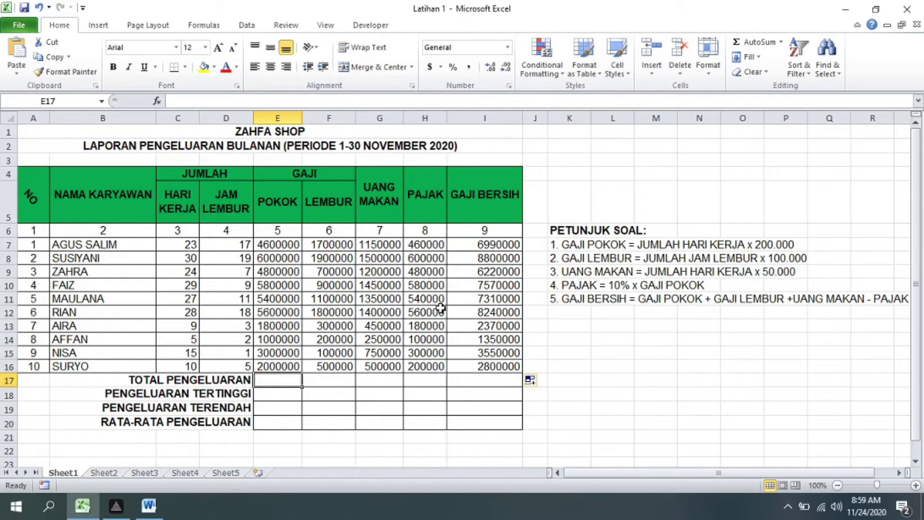
pyautogui.click(270, 399)
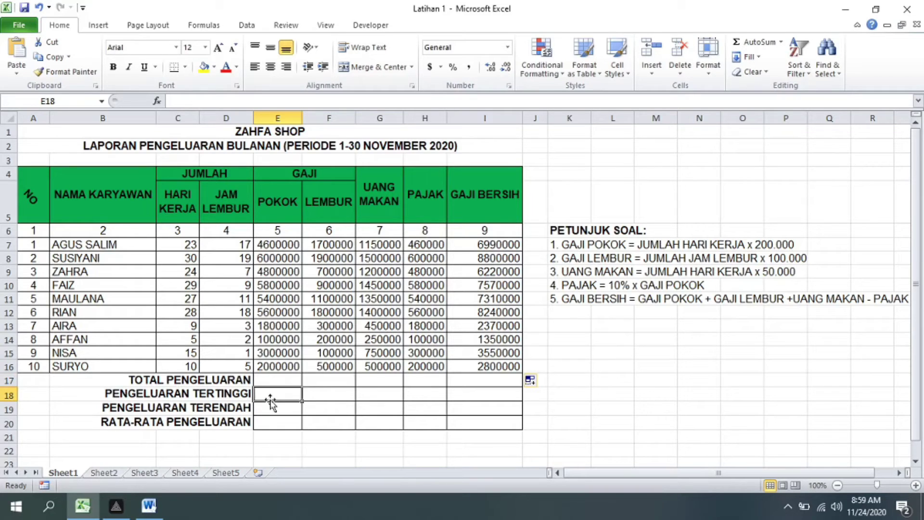
pyautogui.click(271, 408)
pyautogui.click(272, 426)
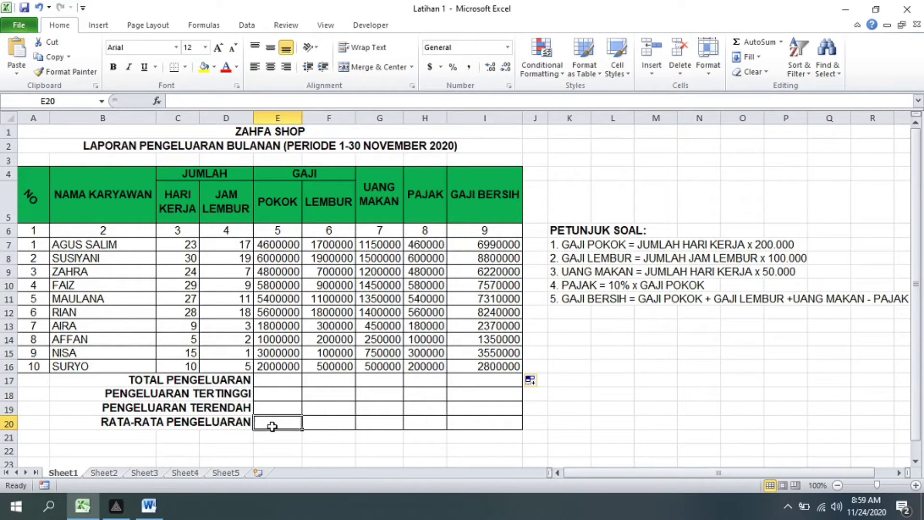
pyautogui.click(277, 383)
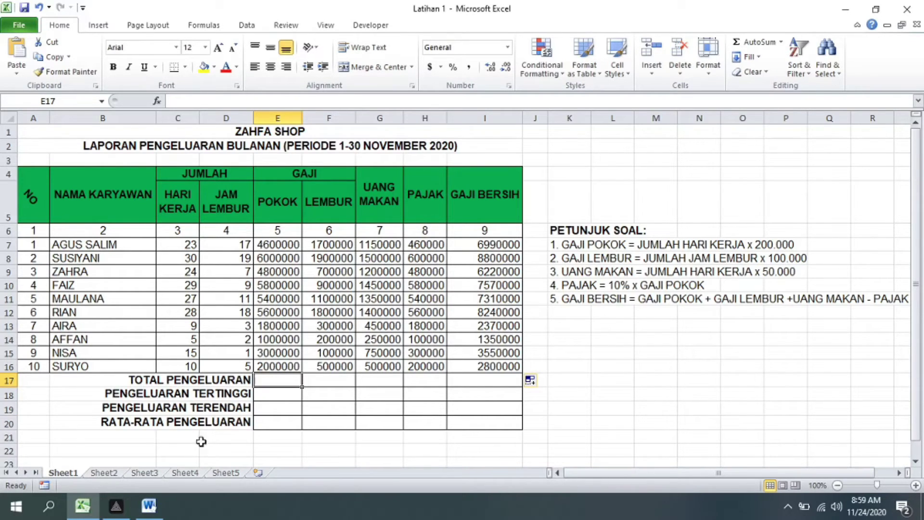
# - Add a 'FUNGSI STATISTIK:' heading on a new line below the equals sign in the Word notes
pyautogui.click(149, 505)
pyautogui.click(178, 420)
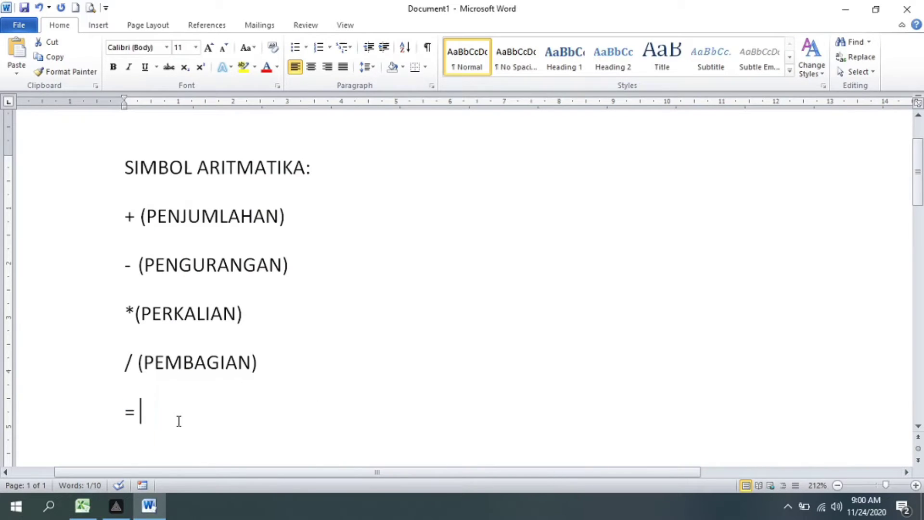
pyautogui.press('Return')
pyautogui.press('Return')
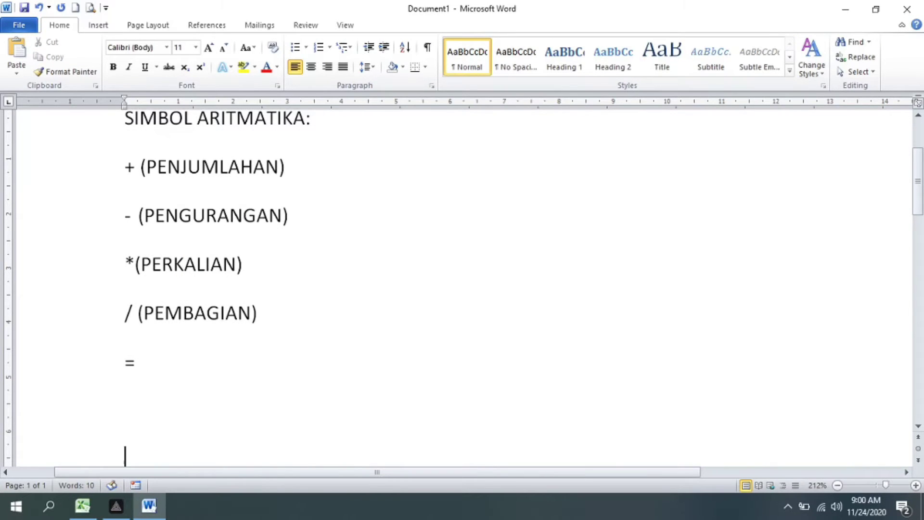
pyautogui.write('FUNGSI STATISTIK:')
pyautogui.press('Return')
pyautogui.scroll(-3, 262, 344)
pyautogui.scroll(-2, 273, 331)
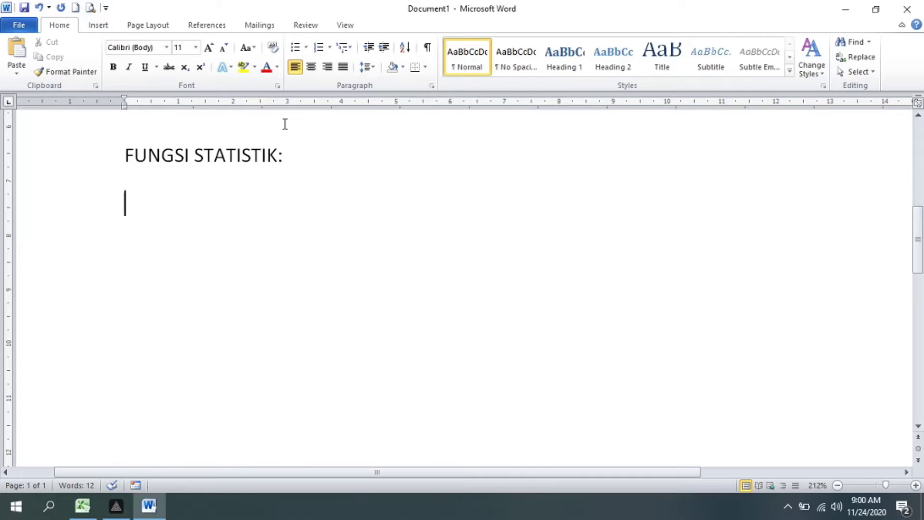
# - Type the first statistics line '=SUM (TOTAL)' under the heading
pyautogui.click(82, 505)
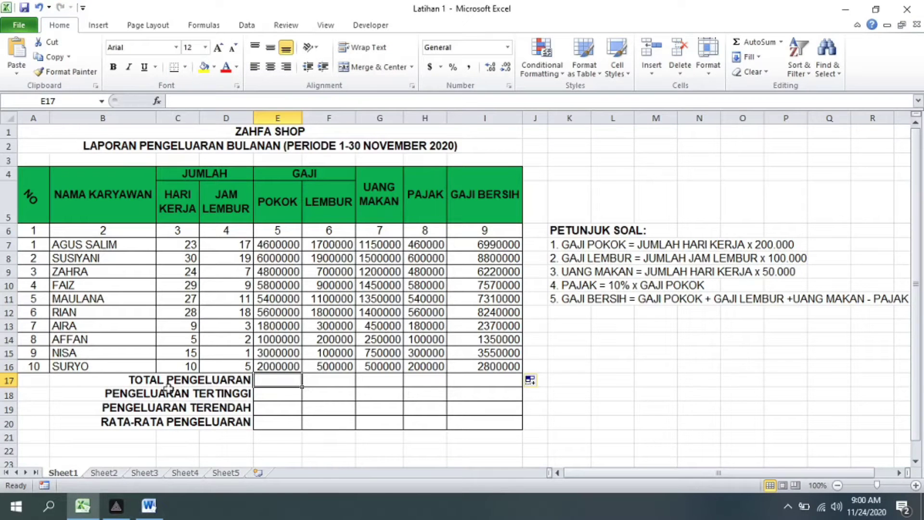
pyautogui.click(149, 505)
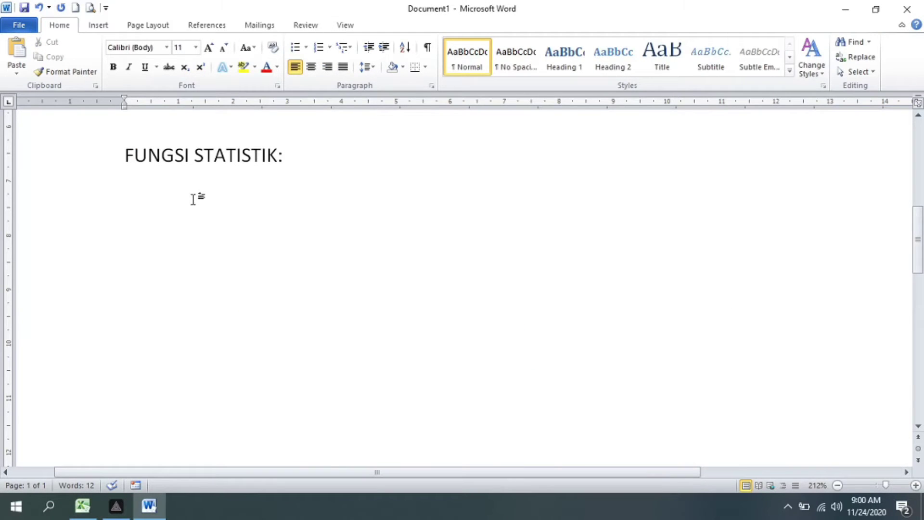
pyautogui.write('=')
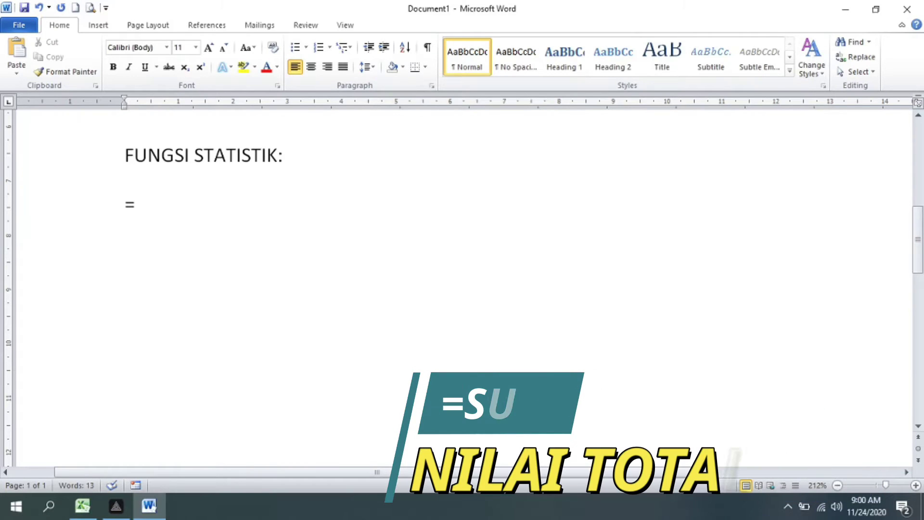
pyautogui.write('SUM (TOTAL)')
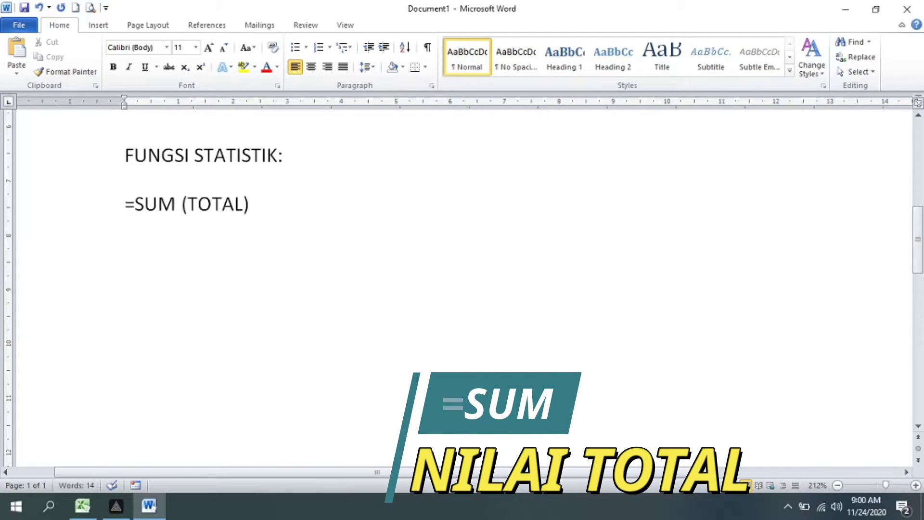
pyautogui.click(87, 505)
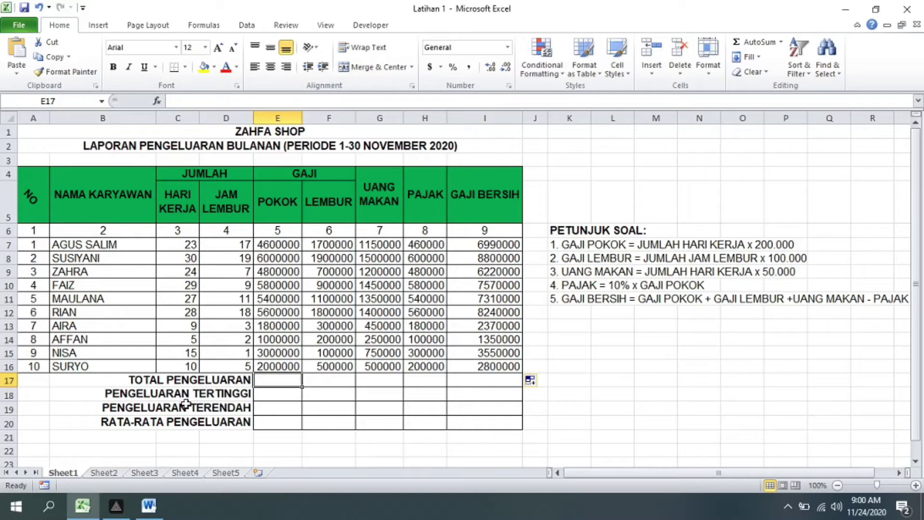
pyautogui.click(148, 505)
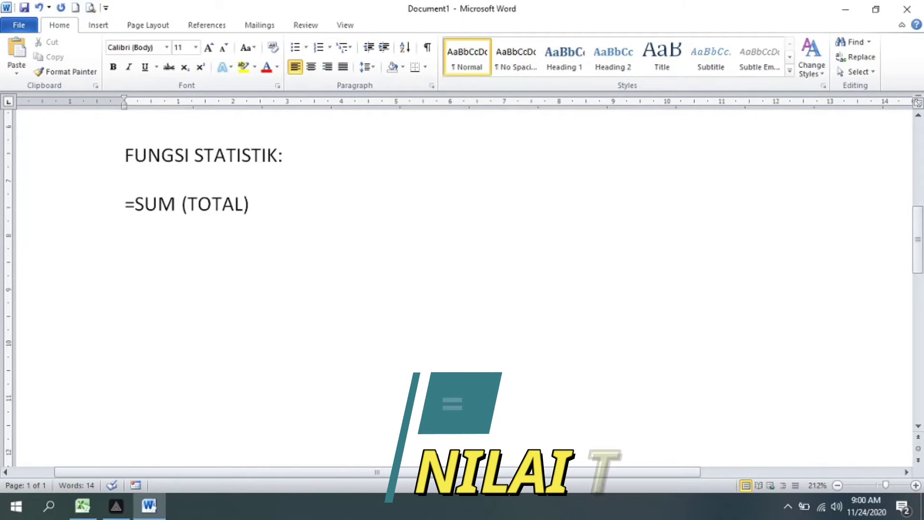
# - Add '=MAX (TERTINGGI)', '=MIN (TERENDAH)' and '=AVERAGE (RATA-RATA)' lines, then select the list
pyautogui.press('Return')
pyautogui.write('=MAX (')
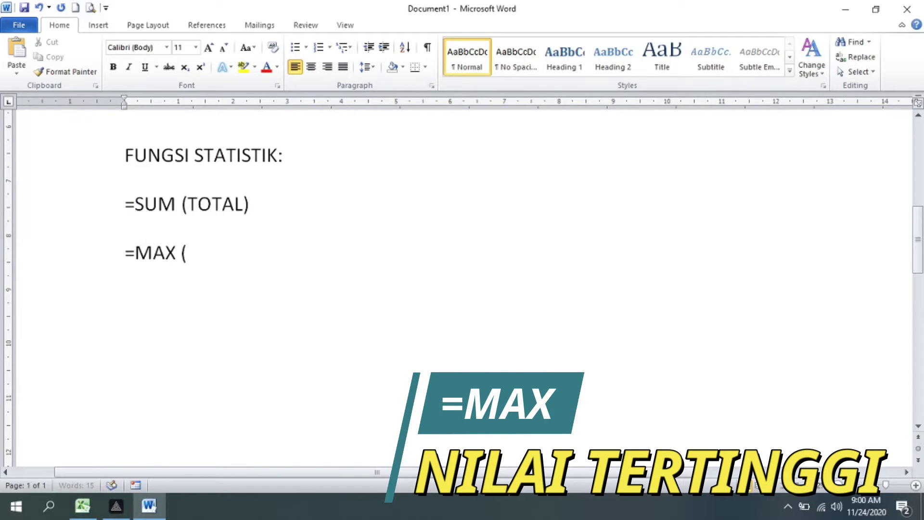
pyautogui.write('TERTINGGI)')
pyautogui.press('Return')
pyautogui.write('=MIN (TERENDAH)')
pyautogui.press('Return')
pyautogui.write('=AVER')
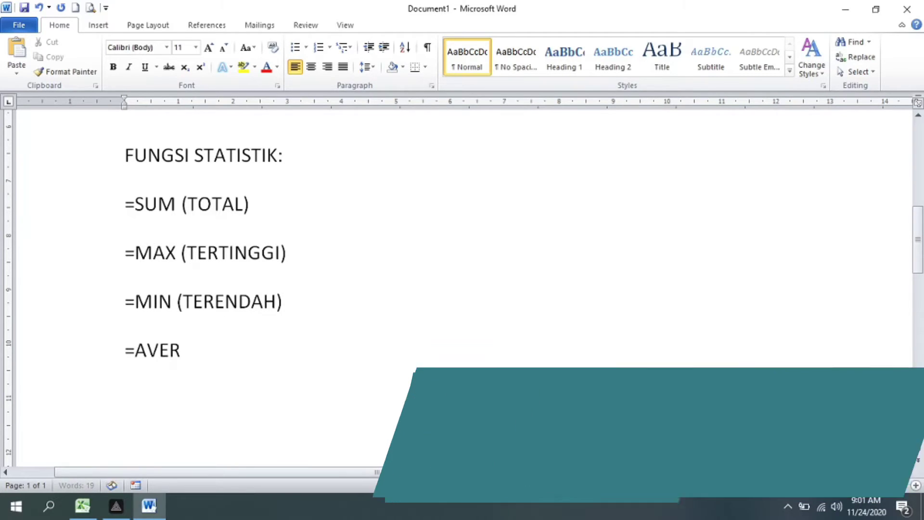
pyautogui.write('AGE (RATA-RATA)')
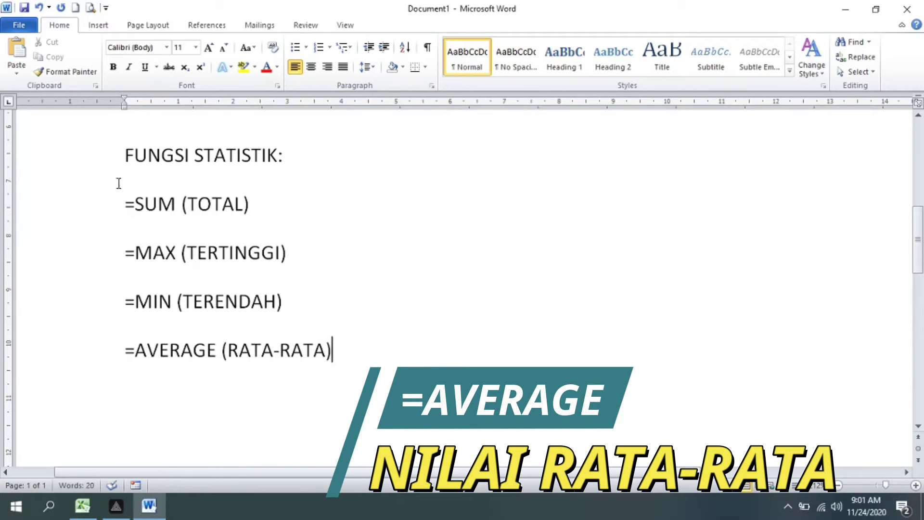
pyautogui.moveTo(120, 150); pyautogui.dragTo(386, 352)
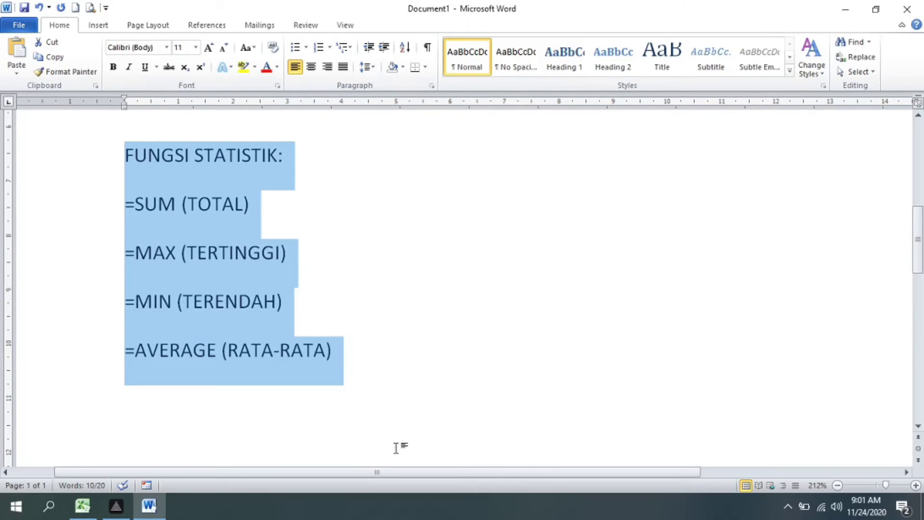
pyautogui.click(82, 505)
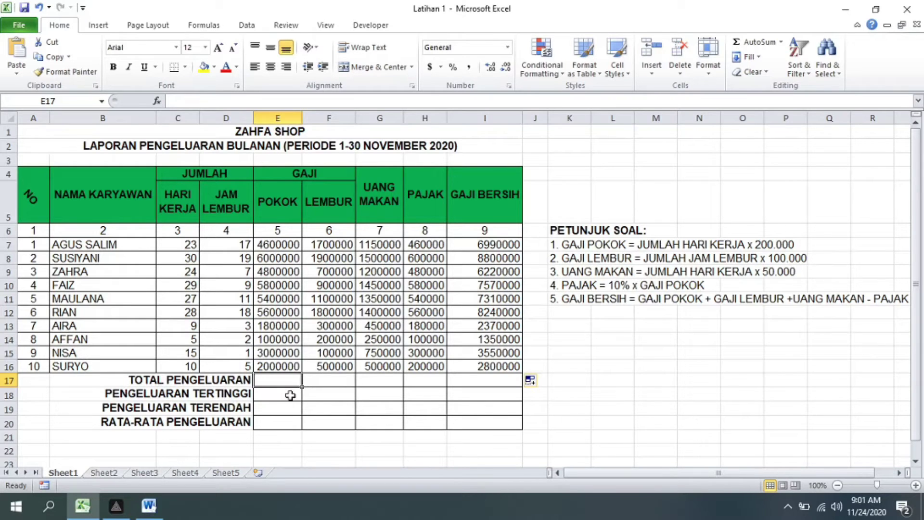
# - Type =SUM in E17 and insert SUM( from the function suggestions
pyautogui.write('=SUM')
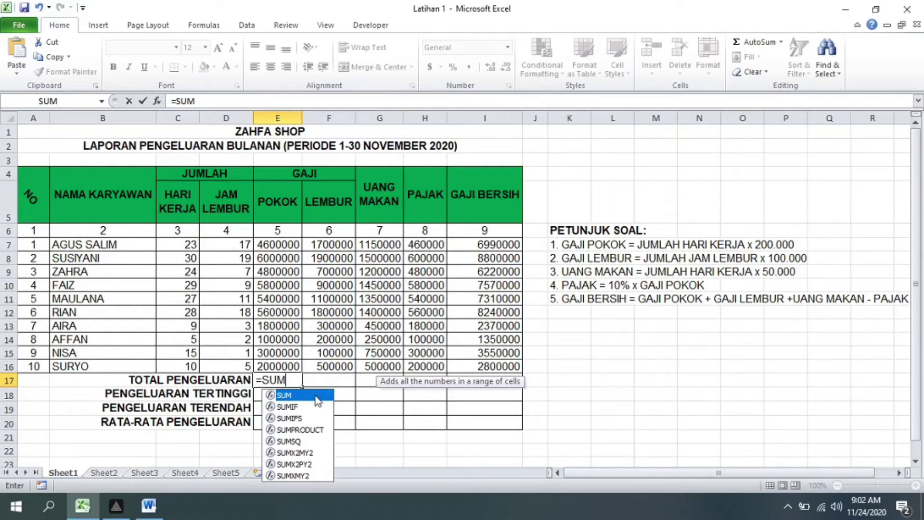
pyautogui.press('Tab')
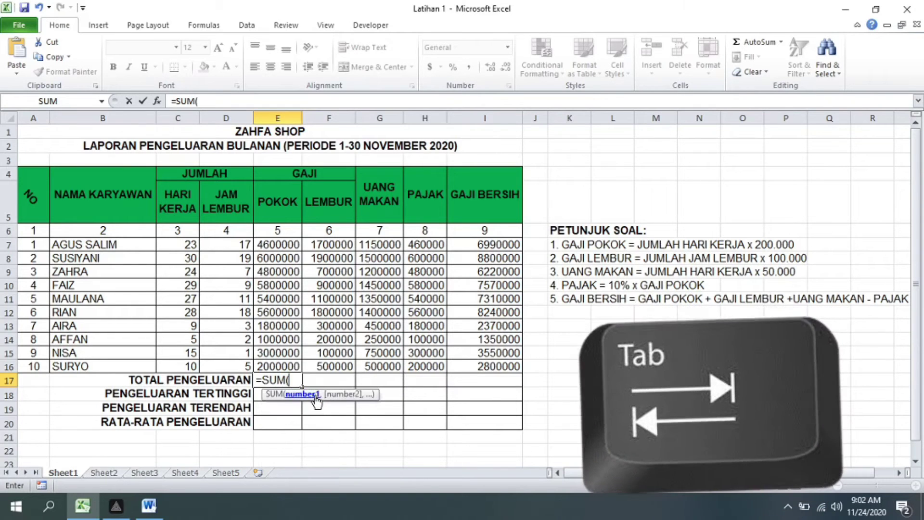
pyautogui.press('BackSpace')
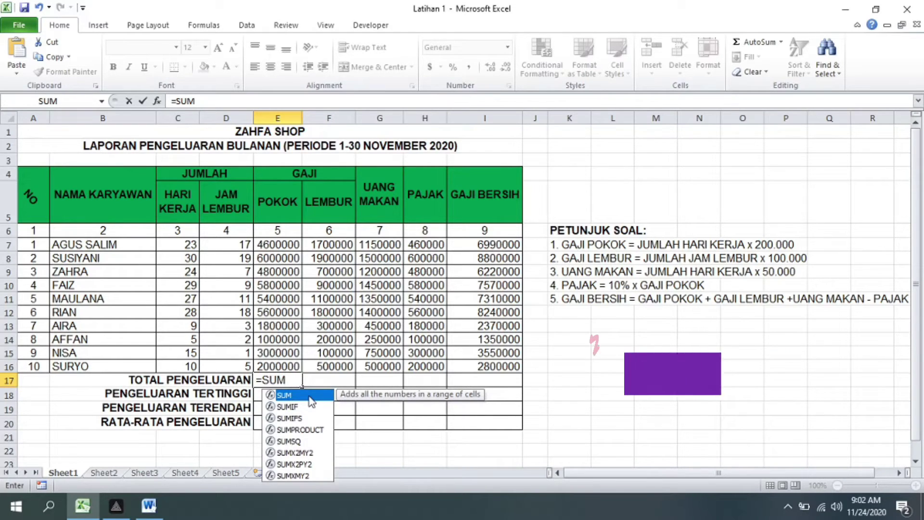
pyautogui.write('(')
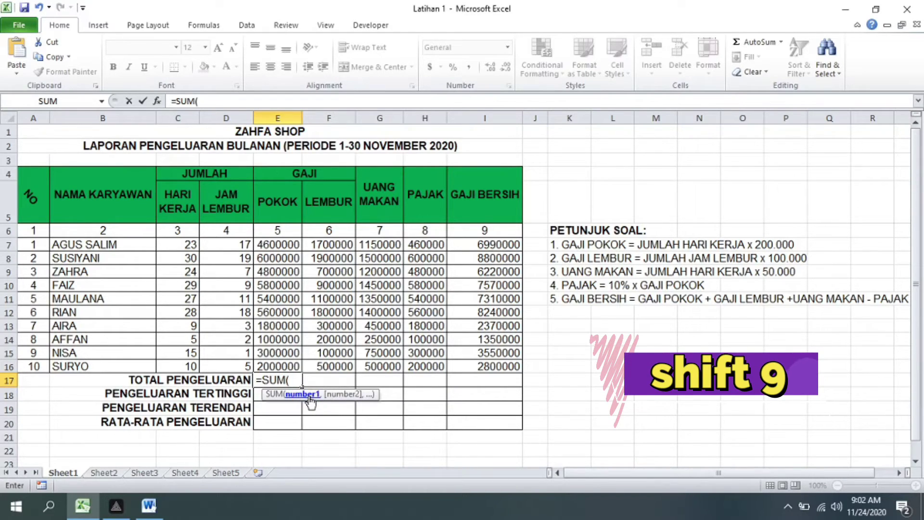
pyautogui.press('BackSpace')
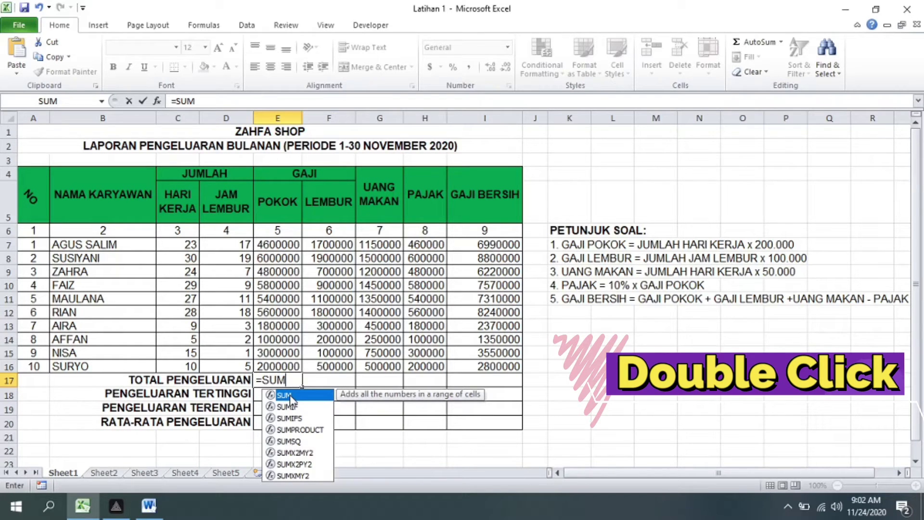
pyautogui.doubleClick(290, 398)
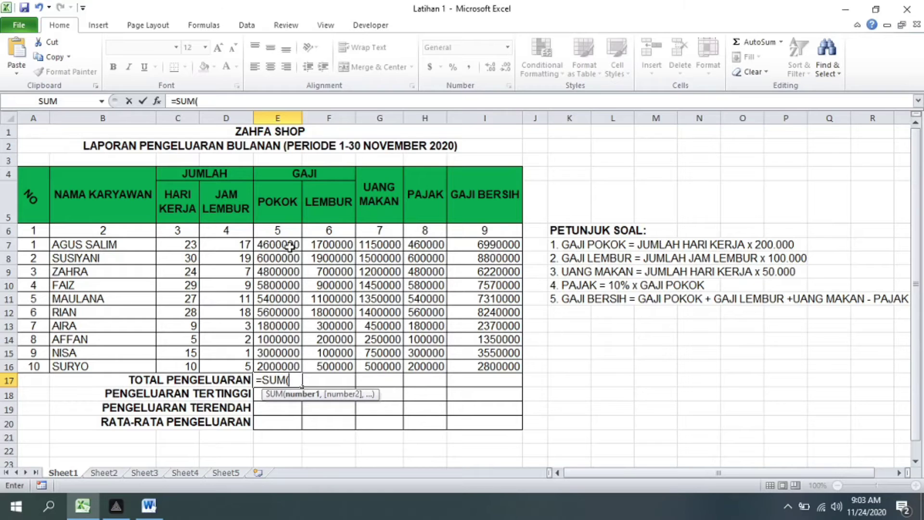
# - Sum E7:E16 in E17 and copy the total across to GAJI BERSIH
pyautogui.moveTo(290, 246); pyautogui.dragTo(290, 367)
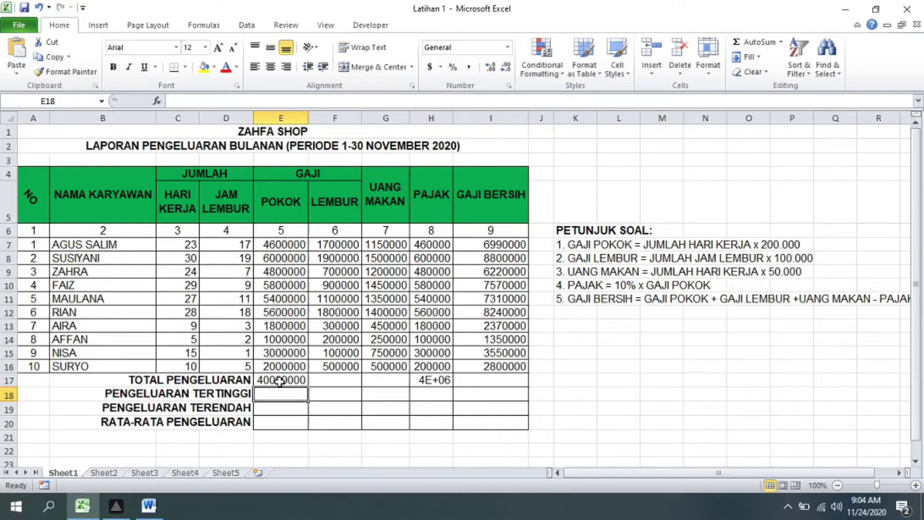
pyautogui.click(279, 381)
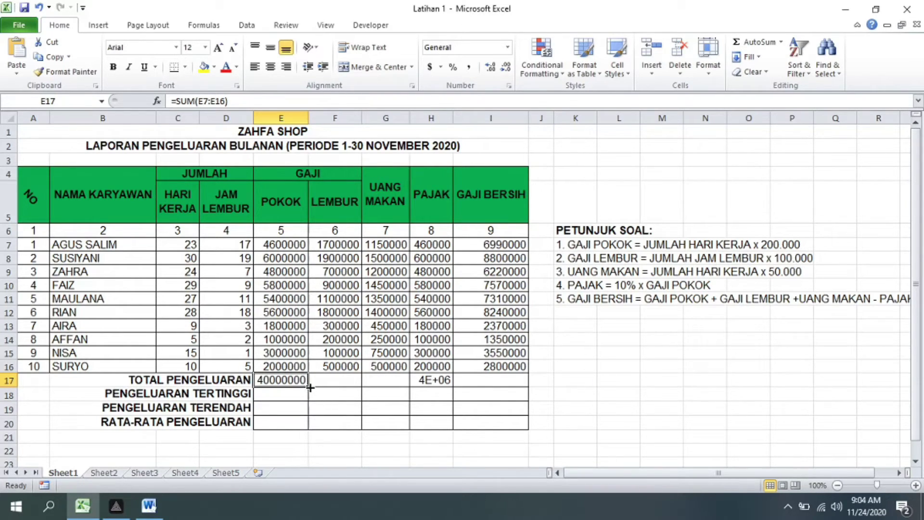
pyautogui.moveTo(310, 388); pyautogui.dragTo(519, 383)
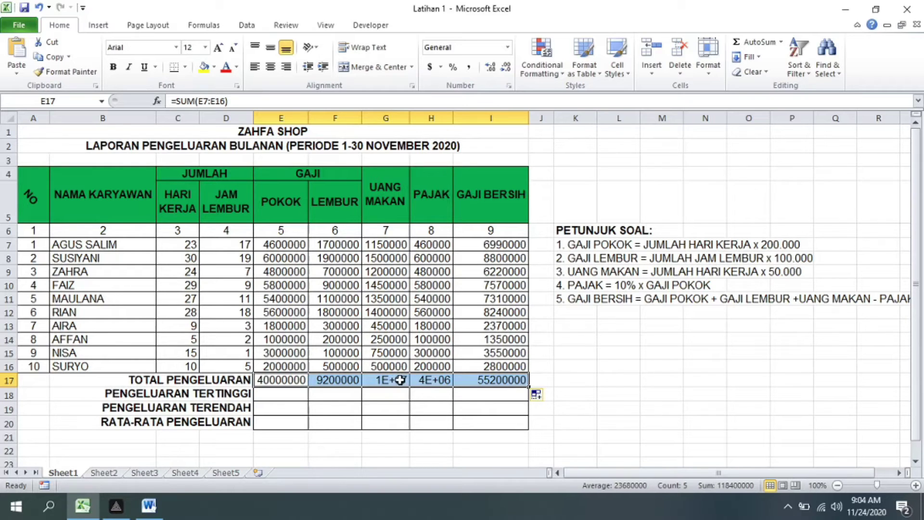
# - Widen the UANG MAKAN and PAJAK columns so the PAJAK total shows 4000000
pyautogui.moveTo(413, 120); pyautogui.dragTo(430, 120)
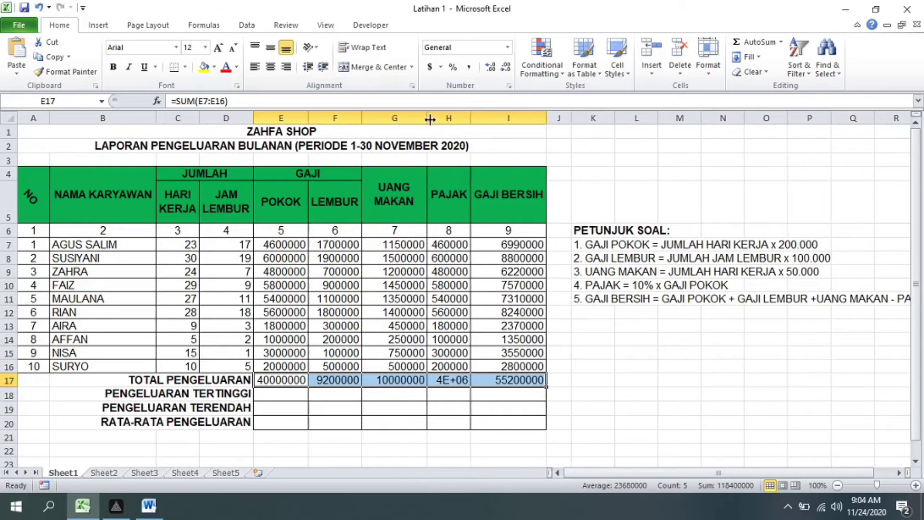
pyautogui.click(399, 401)
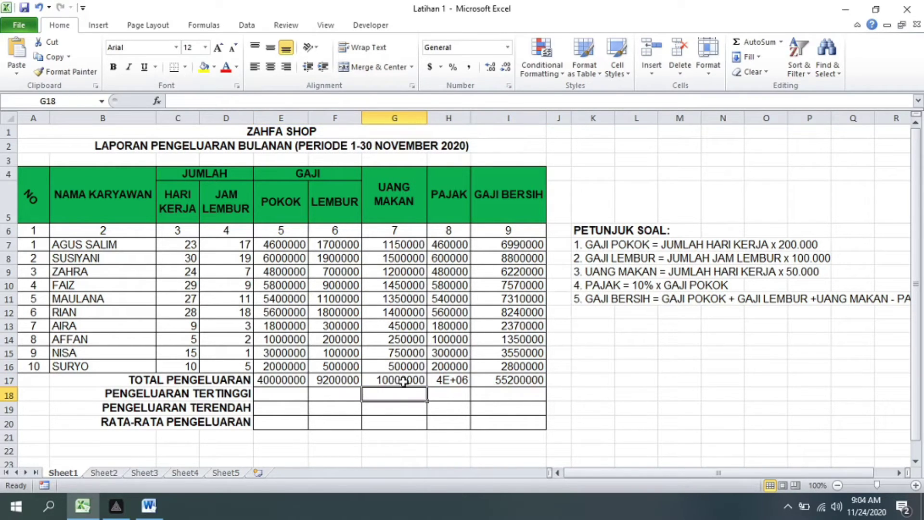
pyautogui.click(439, 381)
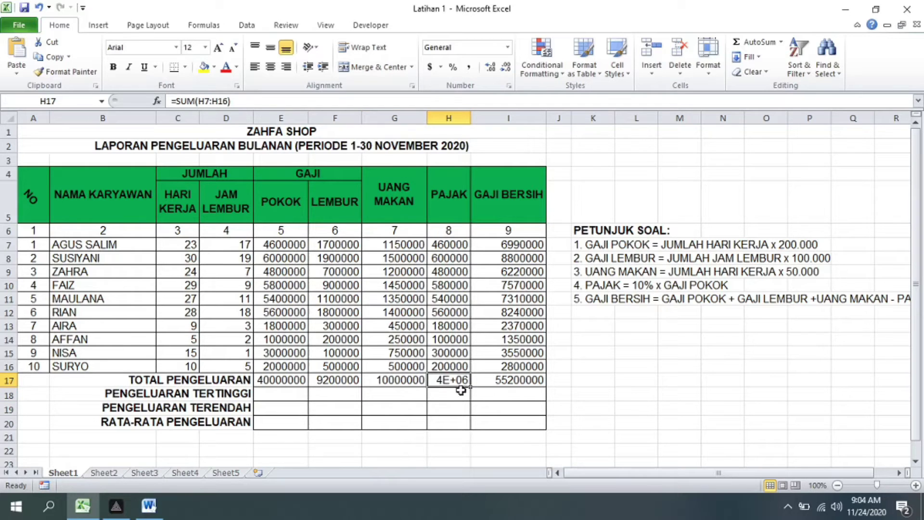
pyautogui.click(443, 393)
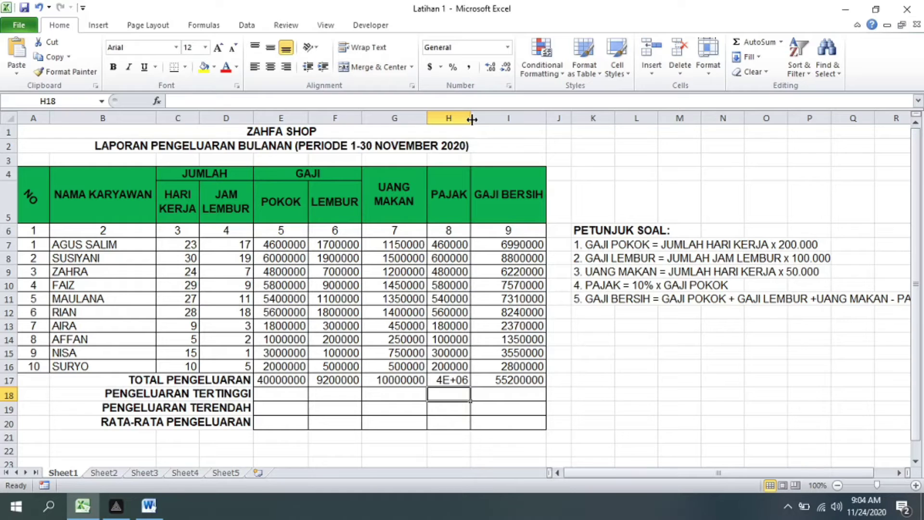
pyautogui.moveTo(472, 120); pyautogui.dragTo(491, 120)
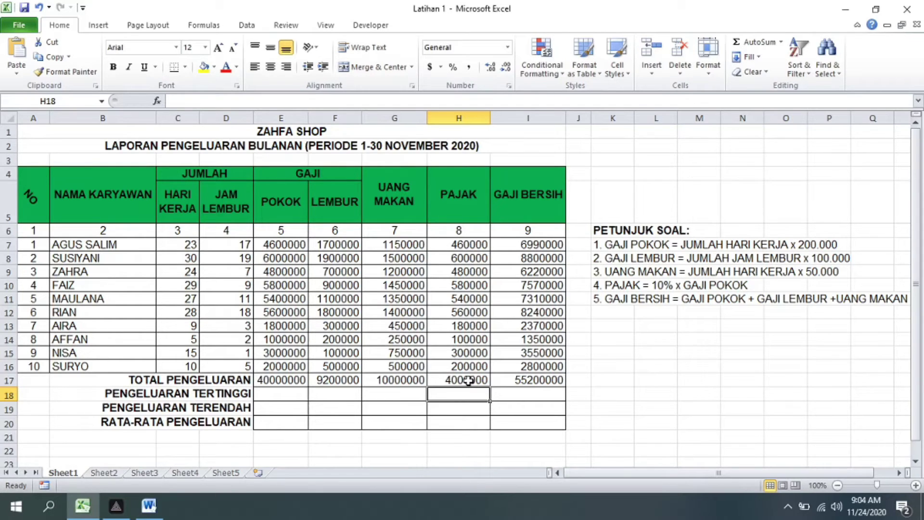
pyautogui.click(469, 380)
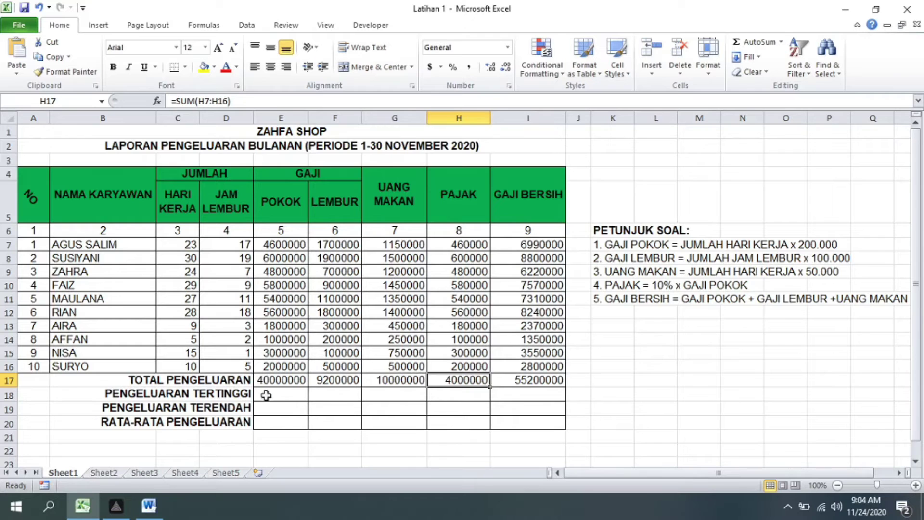
pyautogui.click(286, 394)
# - Enter =MAX(E7:E16) in E18 and copy it across to I18, giving 6000000 through 8800000
pyautogui.click(149, 506)
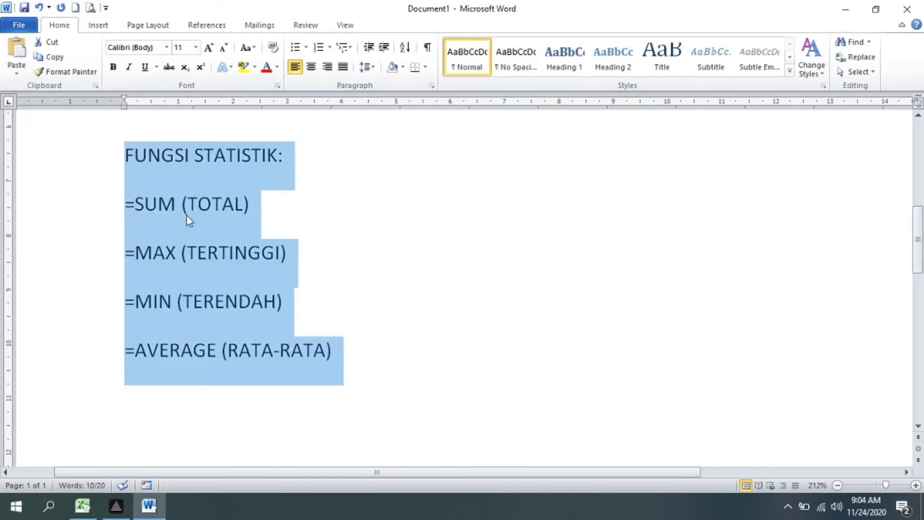
pyautogui.click(83, 505)
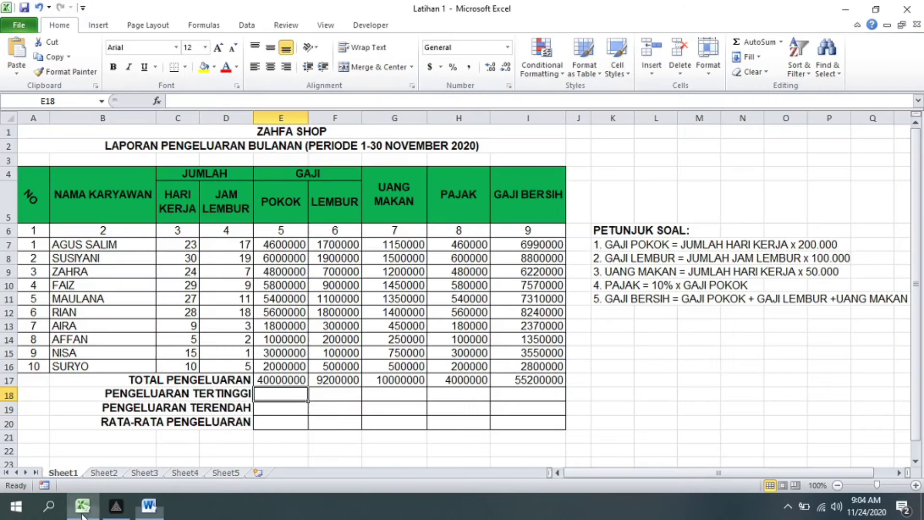
pyautogui.write('=MA')
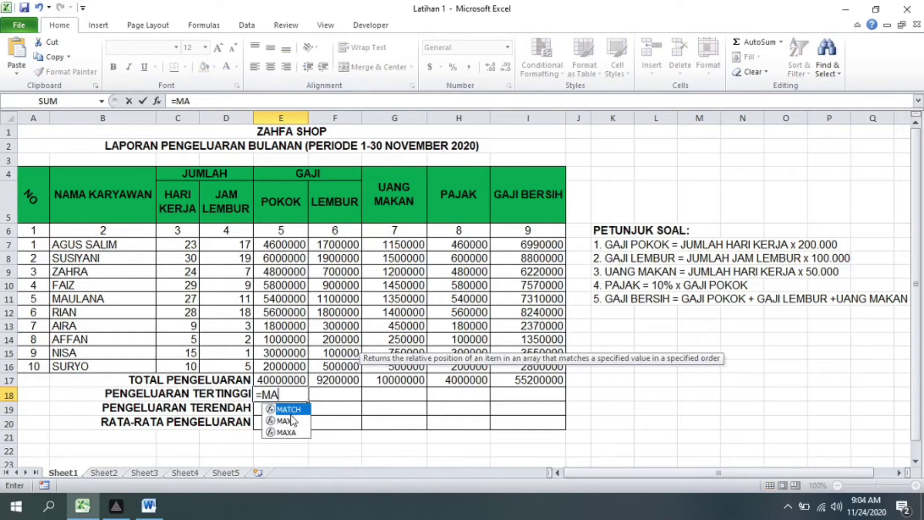
pyautogui.write('X')
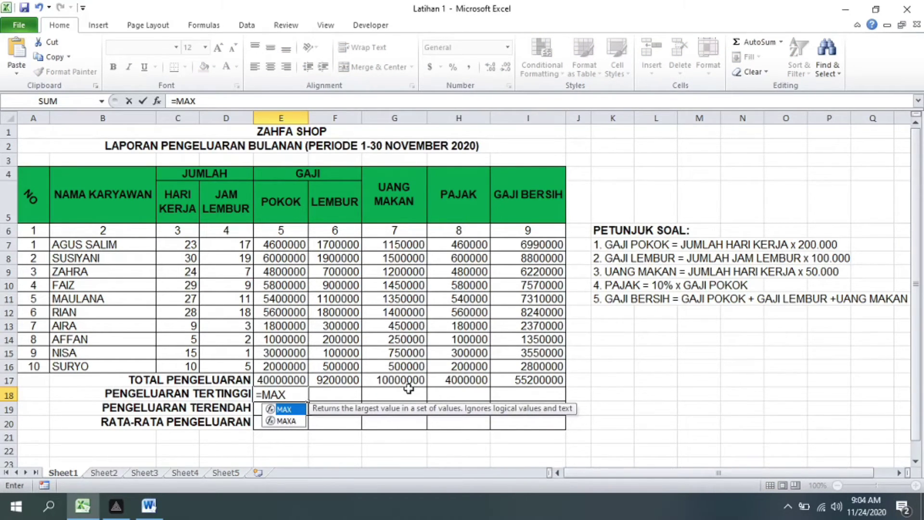
pyautogui.write('(')
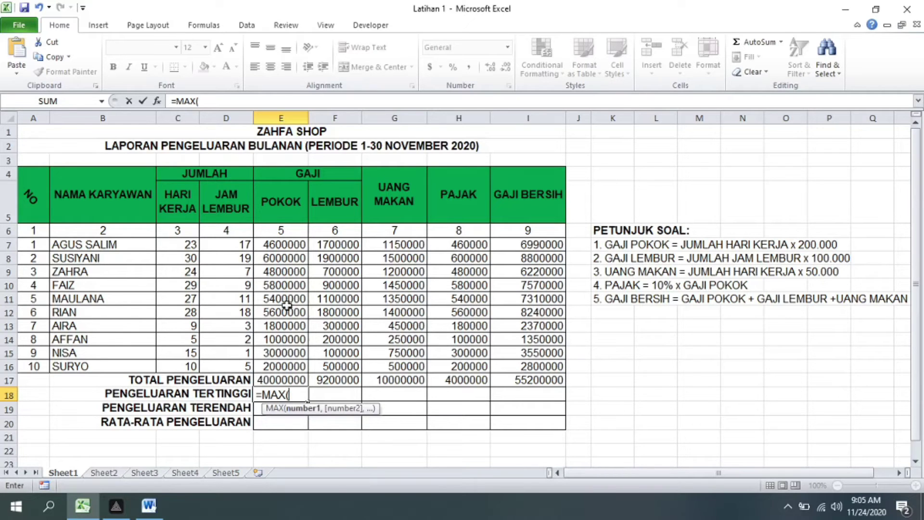
pyautogui.moveTo(276, 244); pyautogui.dragTo(276, 363)
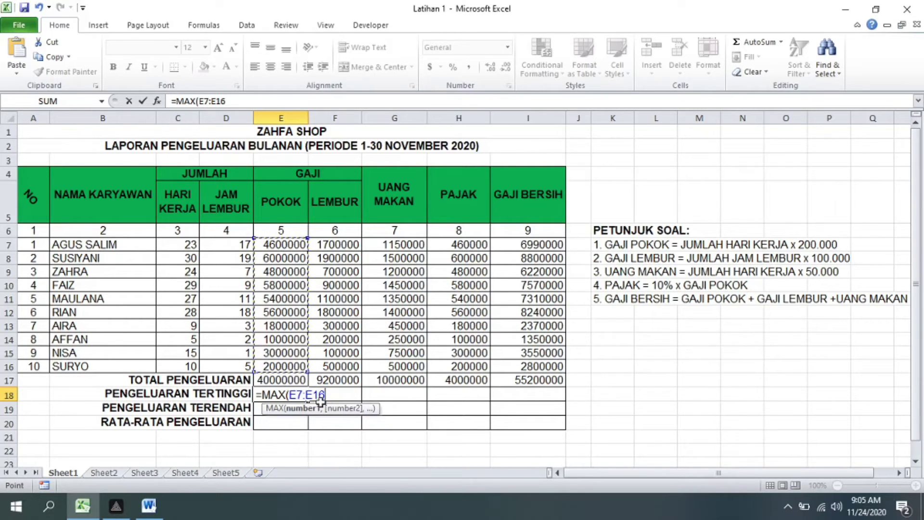
pyautogui.press('Return')
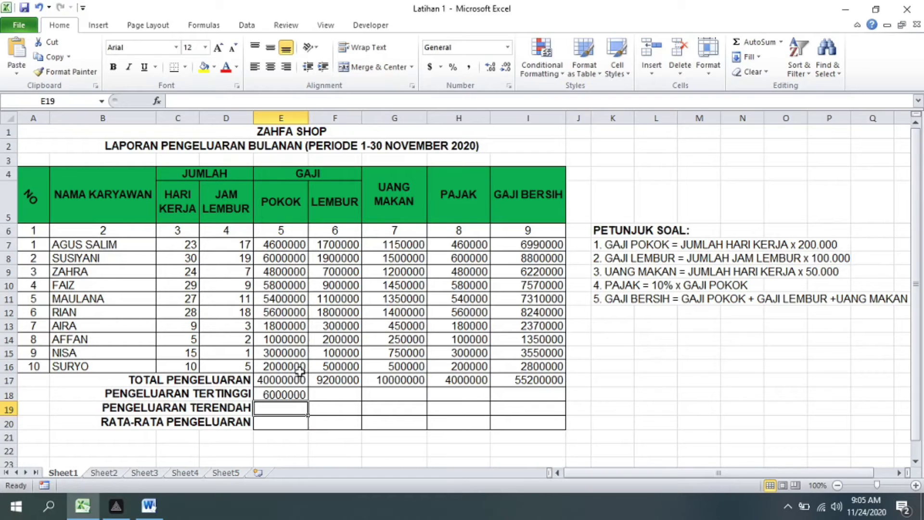
pyautogui.click(300, 395)
pyautogui.moveTo(306, 403); pyautogui.dragTo(554, 406)
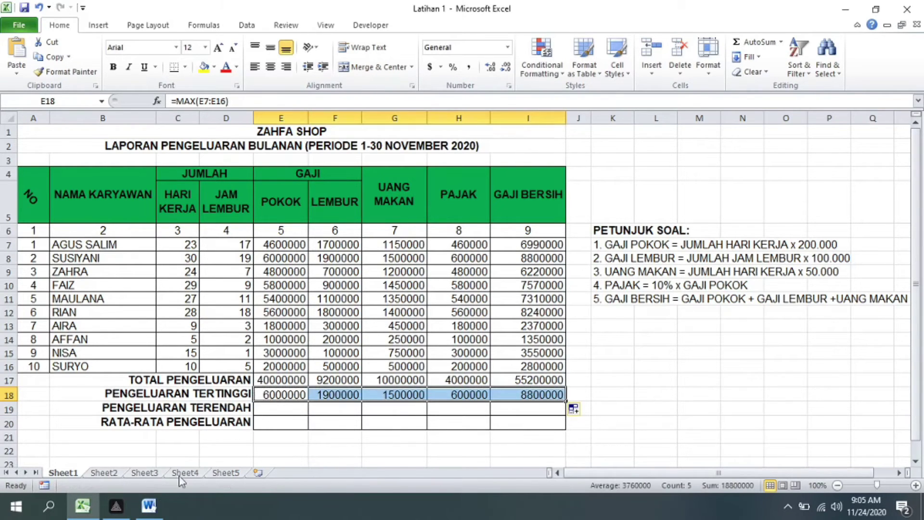
pyautogui.click(148, 505)
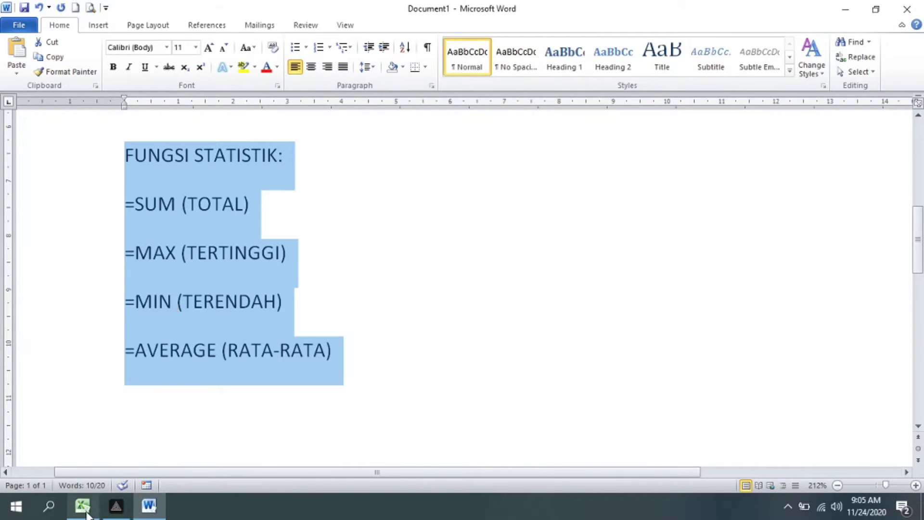
# - Enter =MIN(E7:E16) in E19 and fill it across to I19 for each column's lowest amount
pyautogui.click(82, 505)
pyautogui.click(291, 405)
pyautogui.write('=MIN')
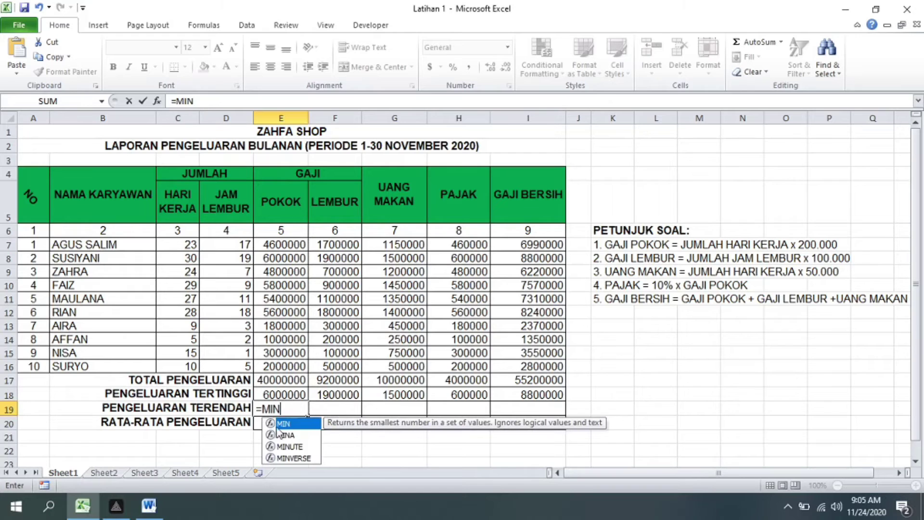
pyautogui.write('(')
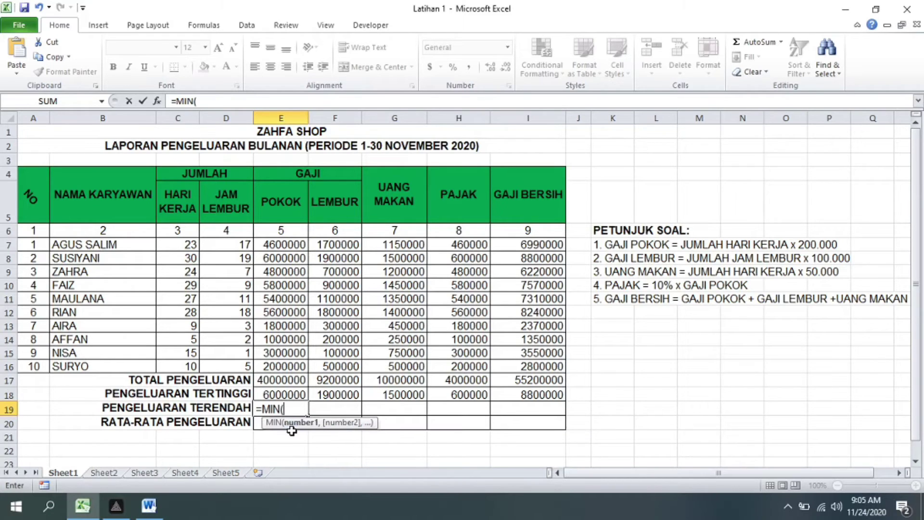
pyautogui.moveTo(288, 245)
pyautogui.mouseDown()
pyautogui.moveTo(287, 299)
pyautogui.moveTo(261, 343)
pyautogui.mouseUp()
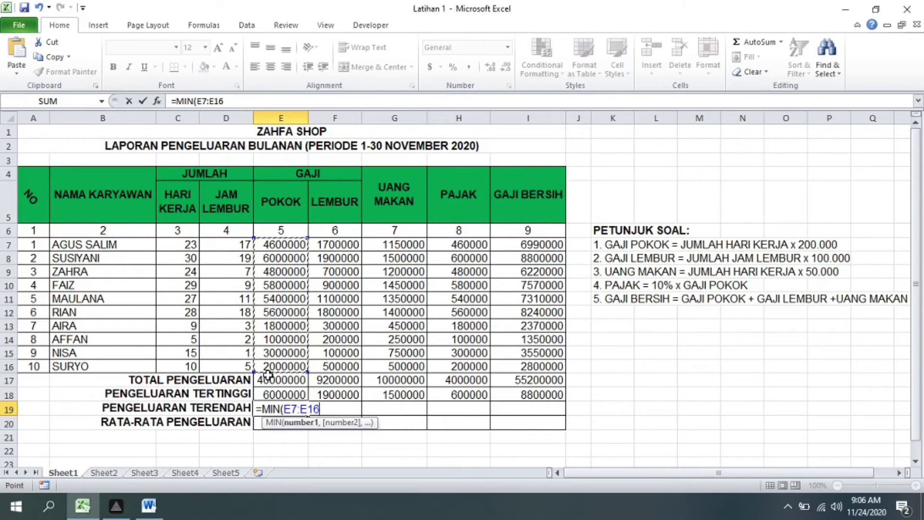
pyautogui.press('Return')
pyautogui.click(291, 406)
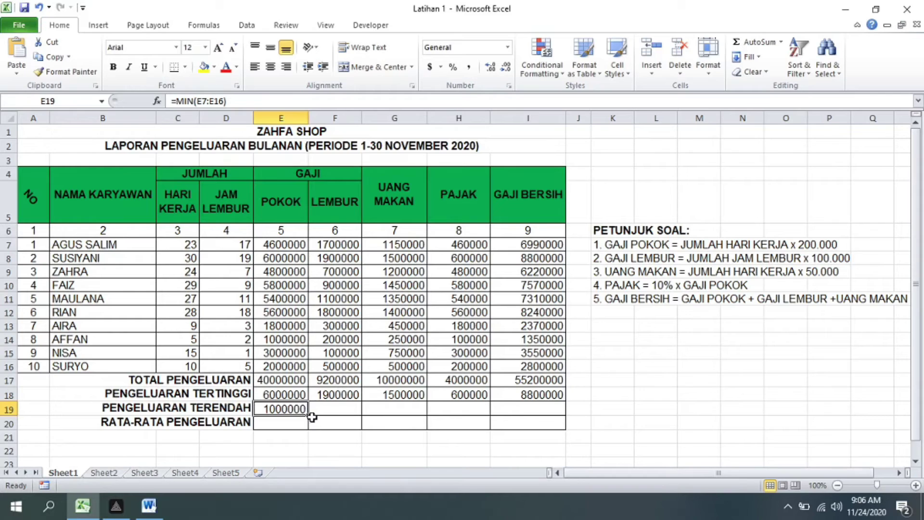
pyautogui.moveTo(308, 417); pyautogui.dragTo(559, 417)
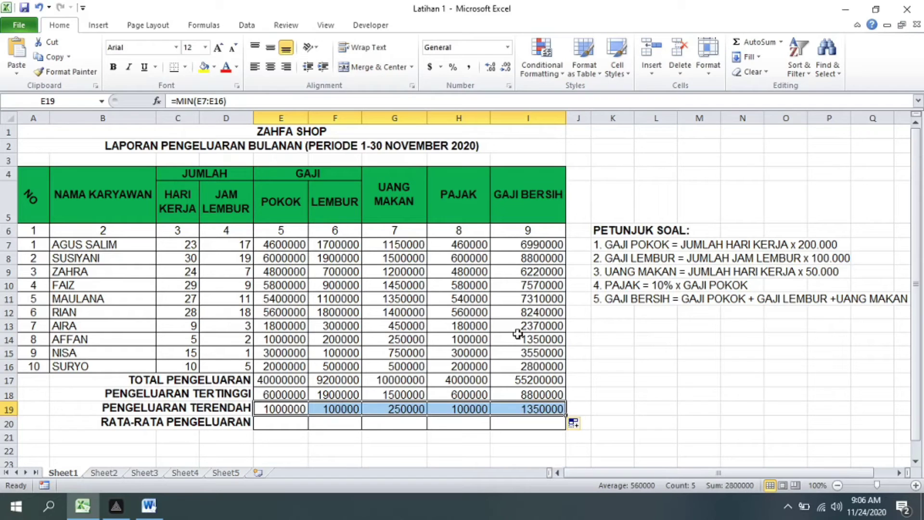
# - Consult the Word notes on statistical functions and begin an =AVERAGE( formula in E20
pyautogui.click(277, 427)
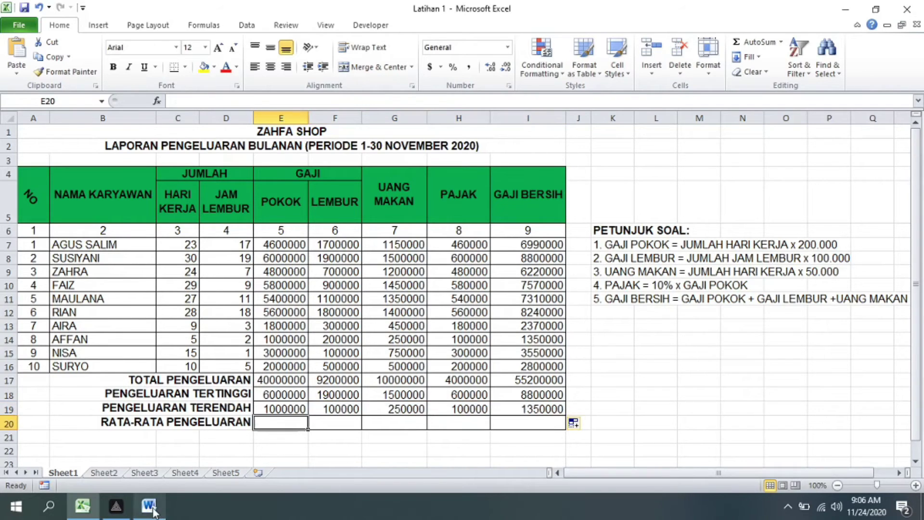
pyautogui.click(149, 505)
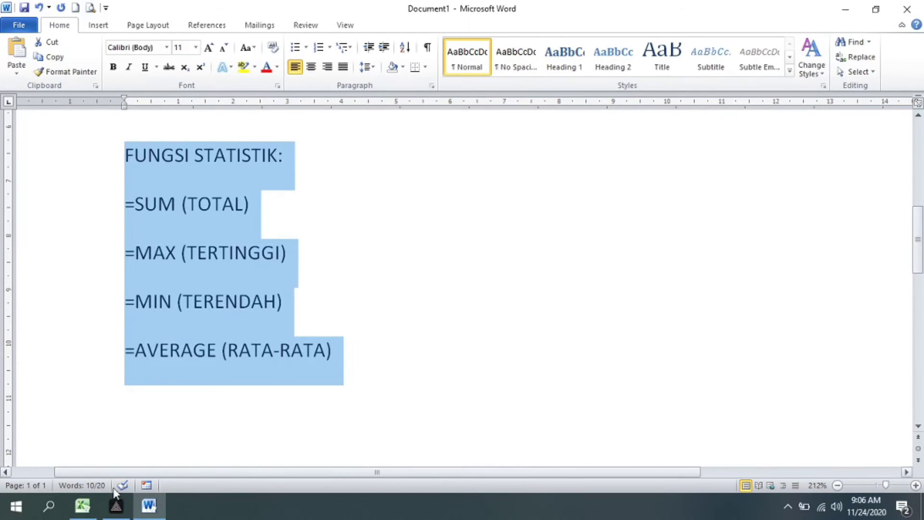
pyautogui.click(82, 505)
pyautogui.write('=A')
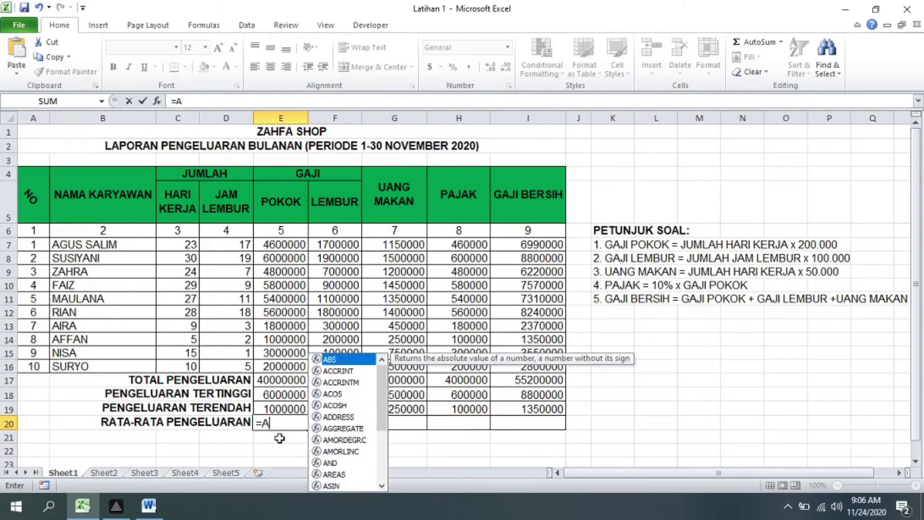
pyautogui.write('VERAGE')
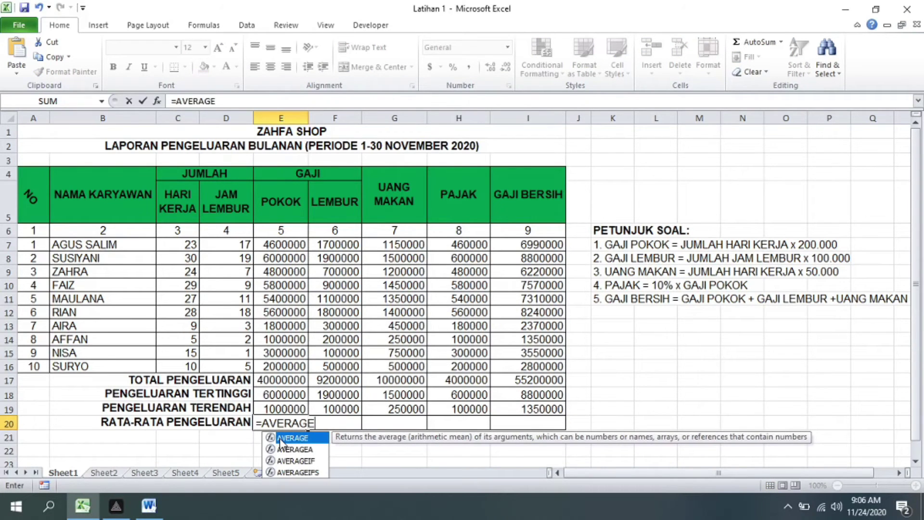
pyautogui.write('(')
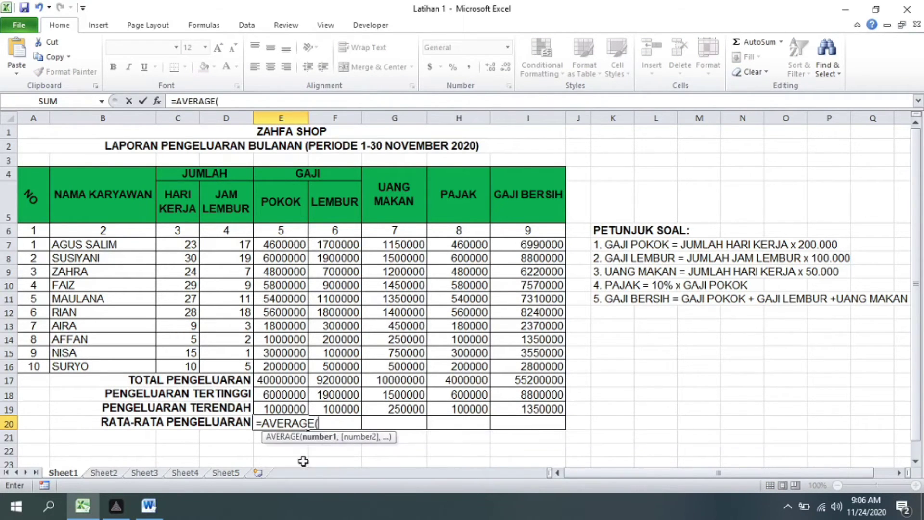
# - Complete =AVERAGE(E7:E16) in E20 and copy it to I20, giving 4000000 through 5520000
pyautogui.moveTo(276, 245); pyautogui.dragTo(282, 366)
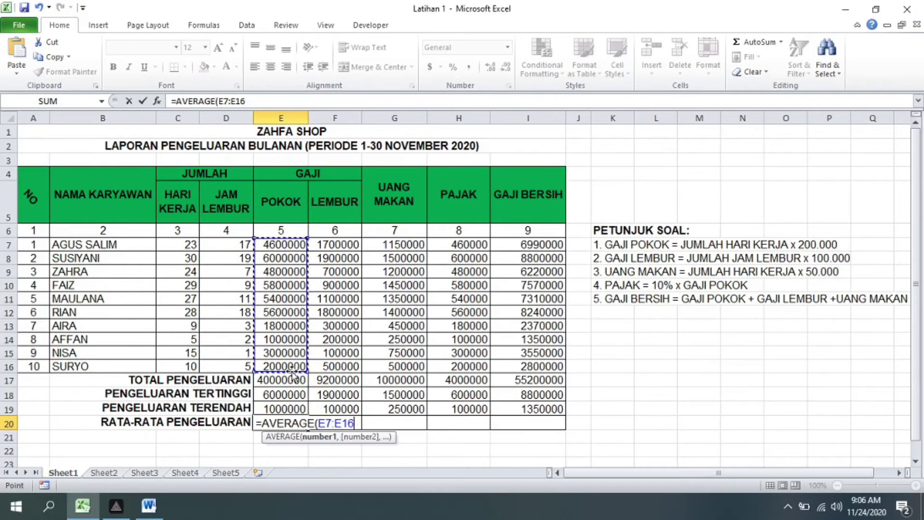
pyautogui.press('Return')
pyautogui.click(303, 428)
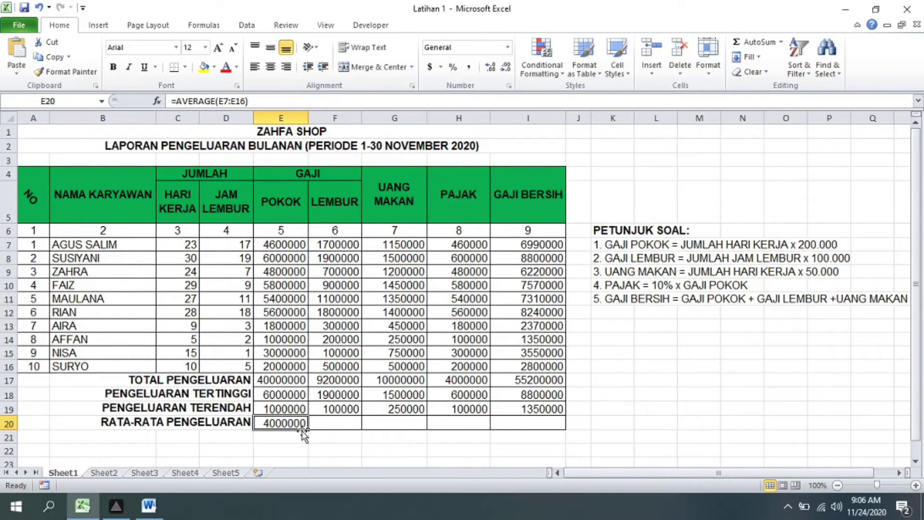
pyautogui.moveTo(309, 429); pyautogui.dragTo(562, 422)
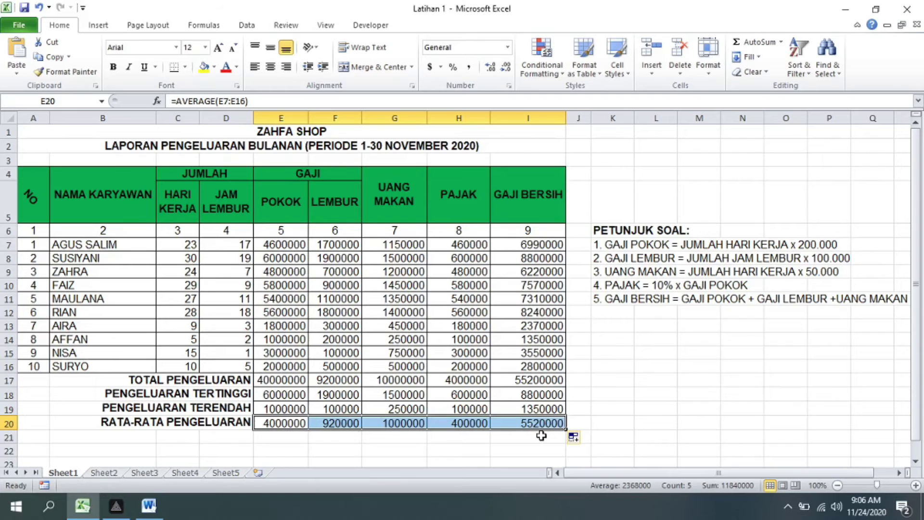
pyautogui.click(611, 410)
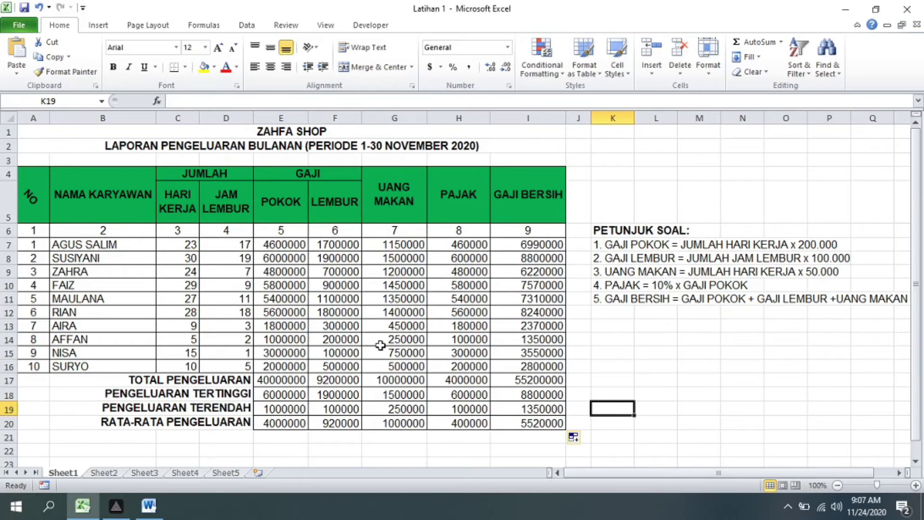
# - Select the payroll amounts E7:I20 and choose the Accounting number format
pyautogui.moveTo(281, 245)
pyautogui.mouseDown()
pyautogui.moveTo(542, 346)
pyautogui.moveTo(558, 423)
pyautogui.mouseUp()
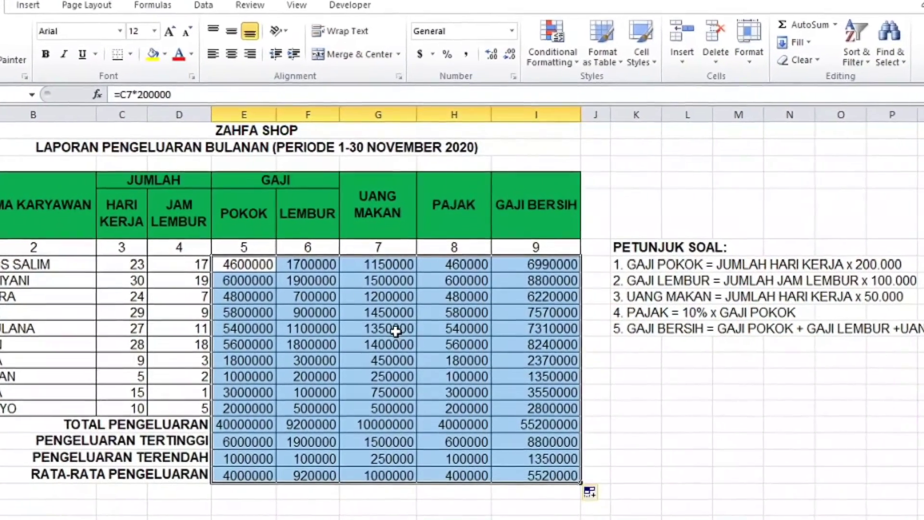
pyautogui.rightClick(395, 331)
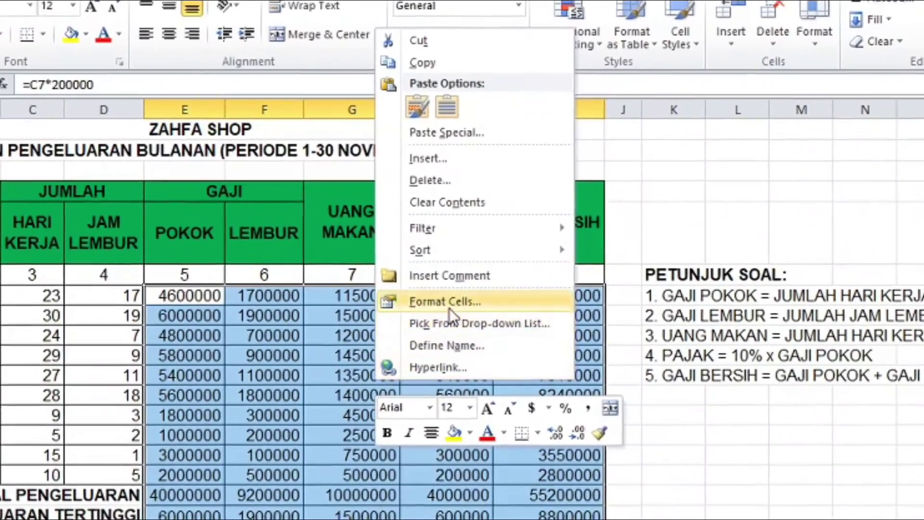
pyautogui.press('Escape')
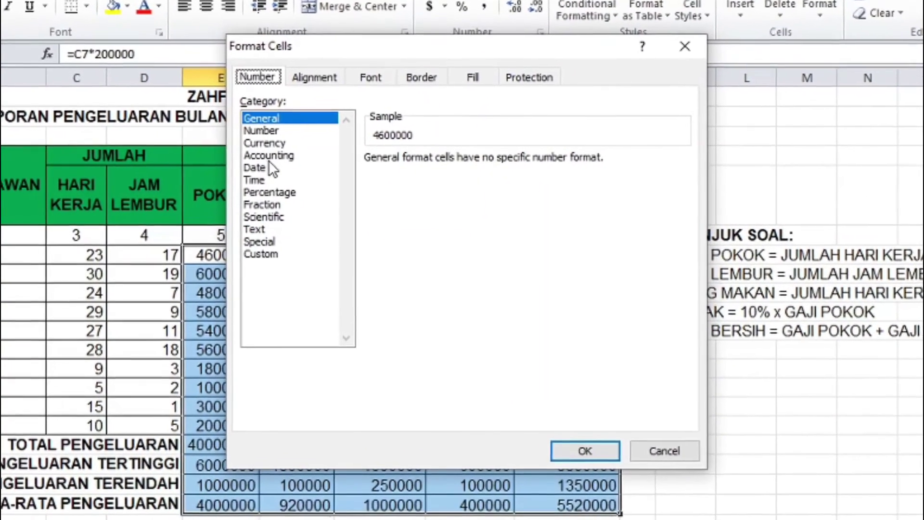
pyautogui.click(268, 155)
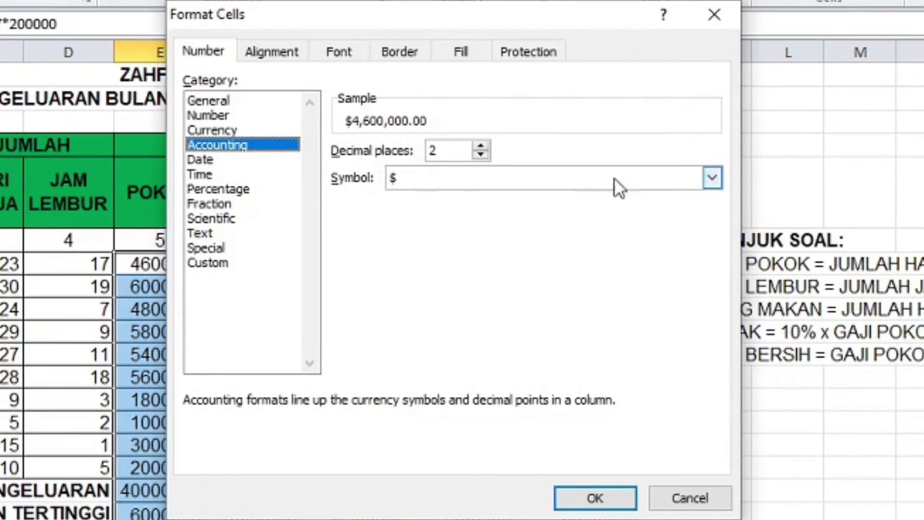
# - Set the symbol to Rp Indonesian with 0 decimal places and apply it
pyautogui.click(711, 178)
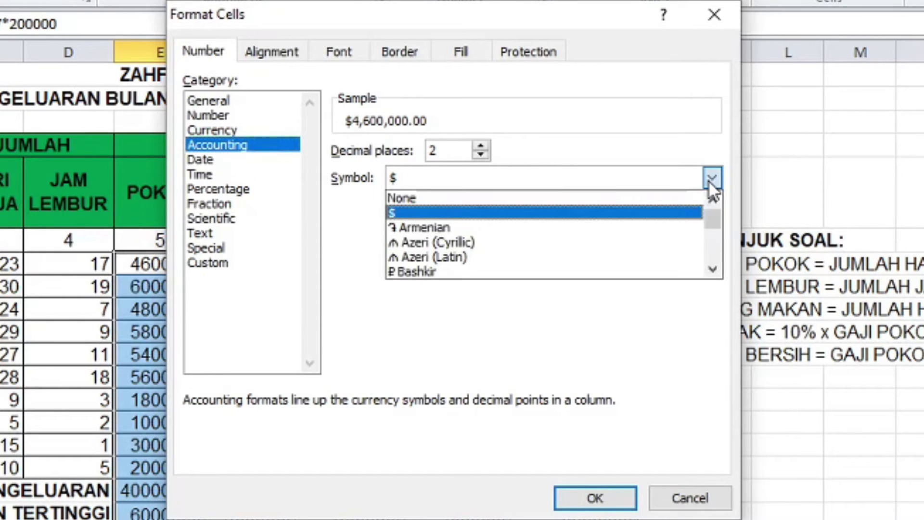
pyautogui.moveTo(717, 220); pyautogui.dragTo(715, 234)
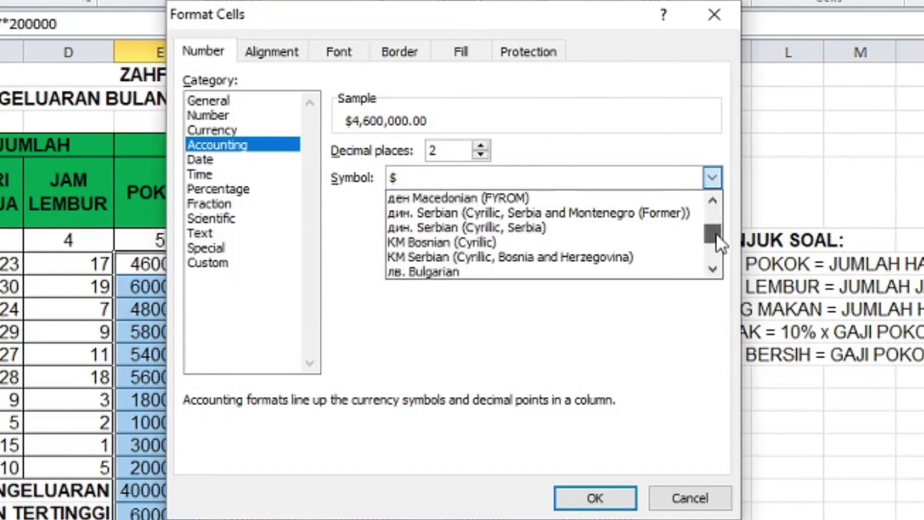
pyautogui.scroll(3, 605, 273)
pyautogui.scroll(5, 625, 255)
pyautogui.scroll(5, 688, 236)
pyautogui.scroll(3, 688, 236)
pyautogui.scroll(1, 688, 236)
pyautogui.scroll(2, 688, 236)
pyautogui.scroll(2, 688, 236)
pyautogui.click(439, 213)
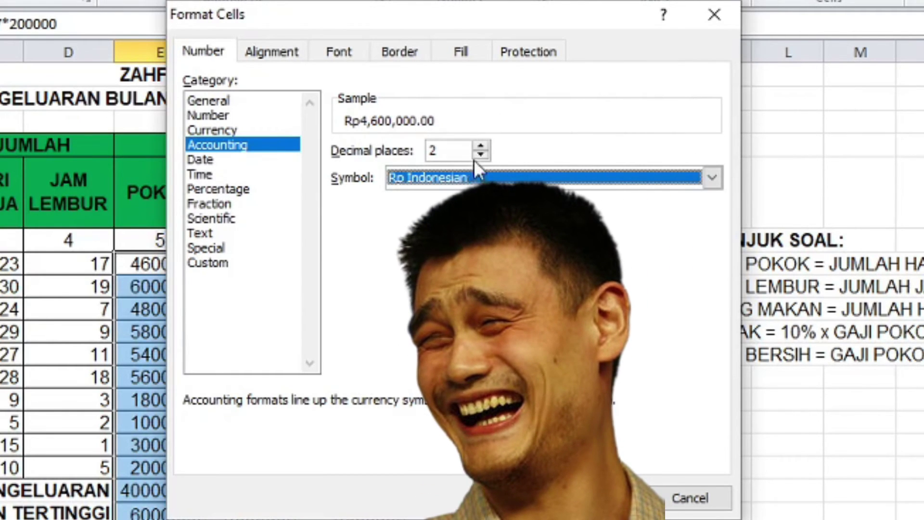
pyautogui.click(480, 155)
pyautogui.click(479, 155)
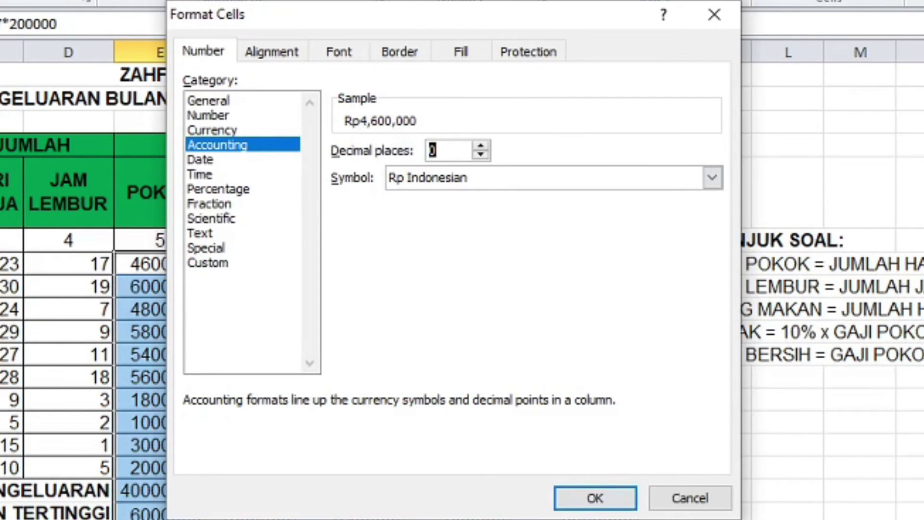
pyautogui.click(595, 497)
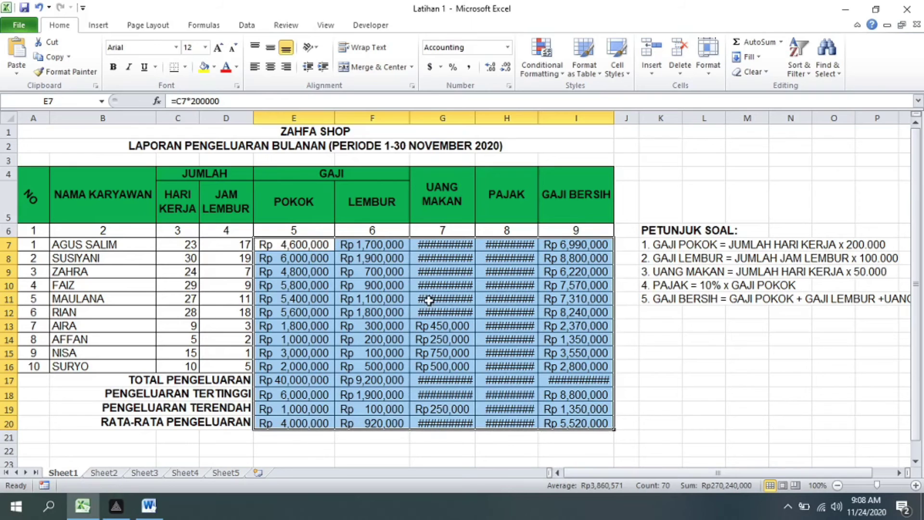
# - Inspect the meal allowance, tax and average formulas in columns G and H
pyautogui.click(450, 252)
pyautogui.click(514, 284)
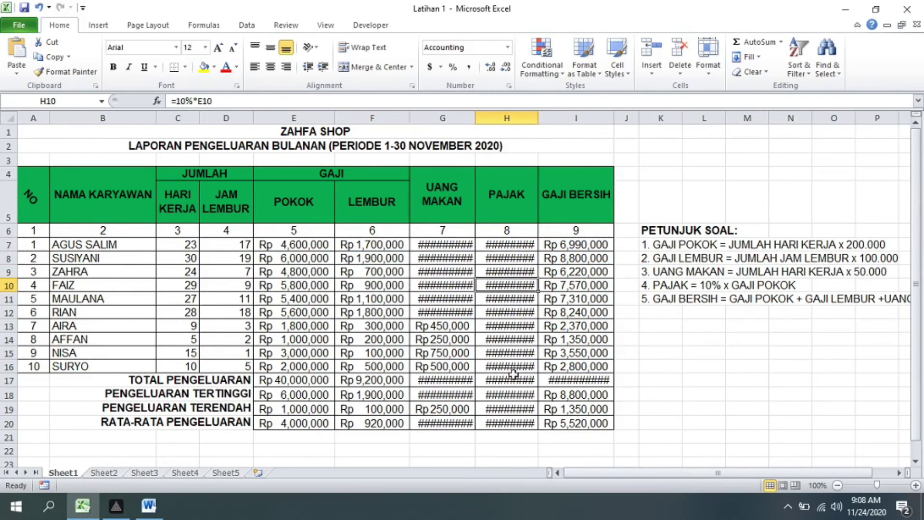
pyautogui.click(515, 422)
pyautogui.click(500, 302)
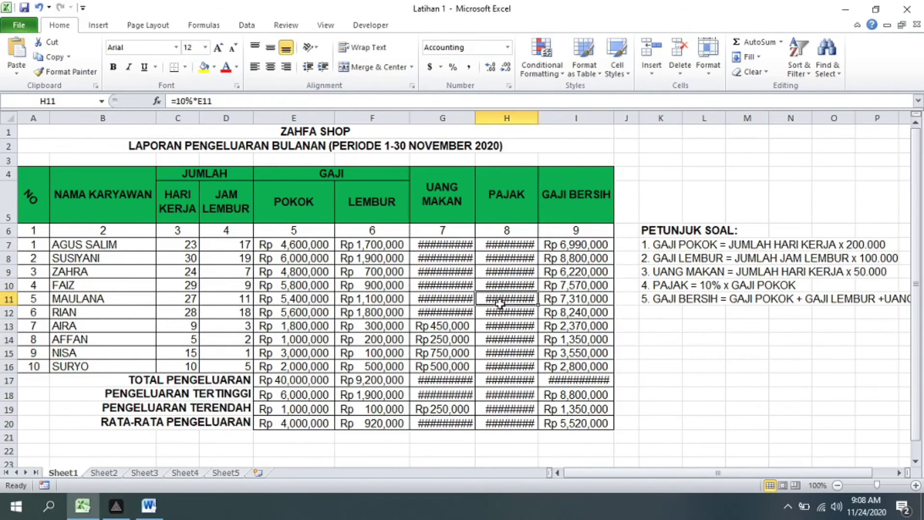
pyautogui.click(450, 290)
pyautogui.click(443, 245)
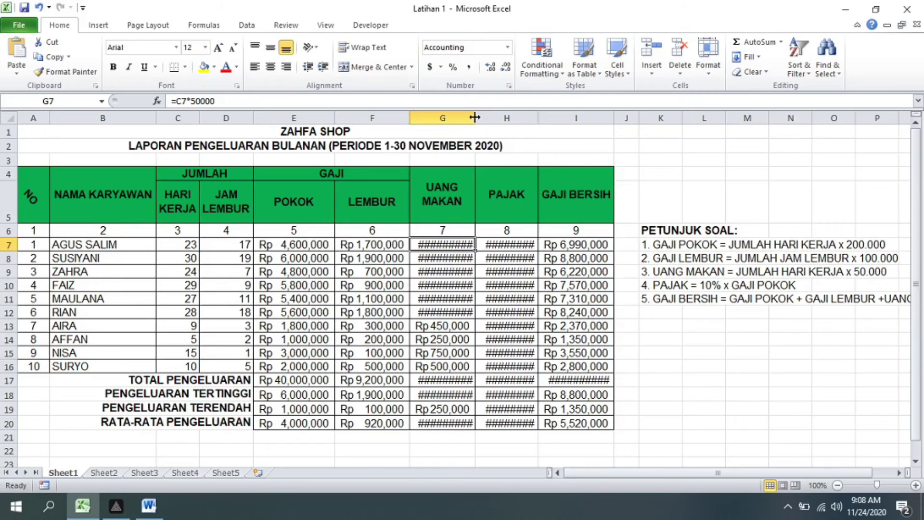
# - Widen columns G and H so the UANG MAKAN and PAJAK amounts display fully
pyautogui.moveTo(475, 118); pyautogui.dragTo(483, 118)
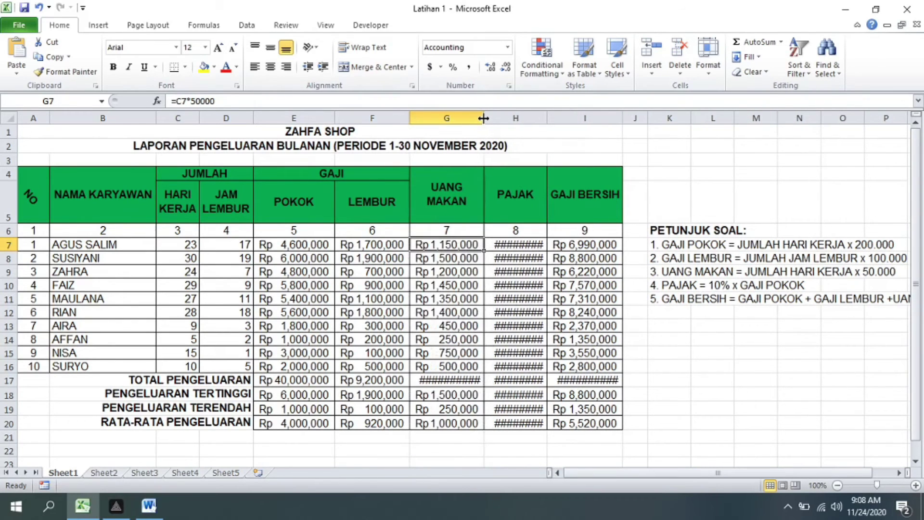
pyautogui.moveTo(487, 114); pyautogui.dragTo(491, 114)
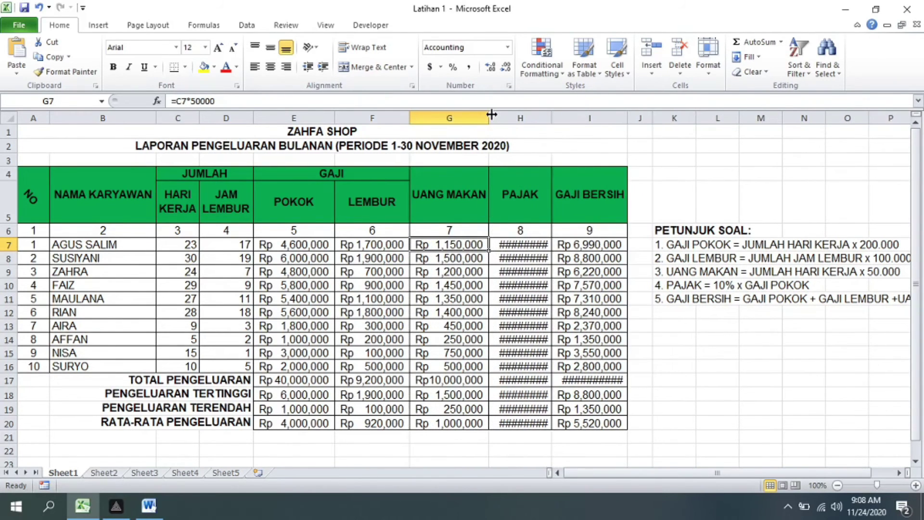
pyautogui.moveTo(556, 118); pyautogui.dragTo(565, 115)
pyautogui.moveTo(642, 116); pyautogui.dragTo(649, 114)
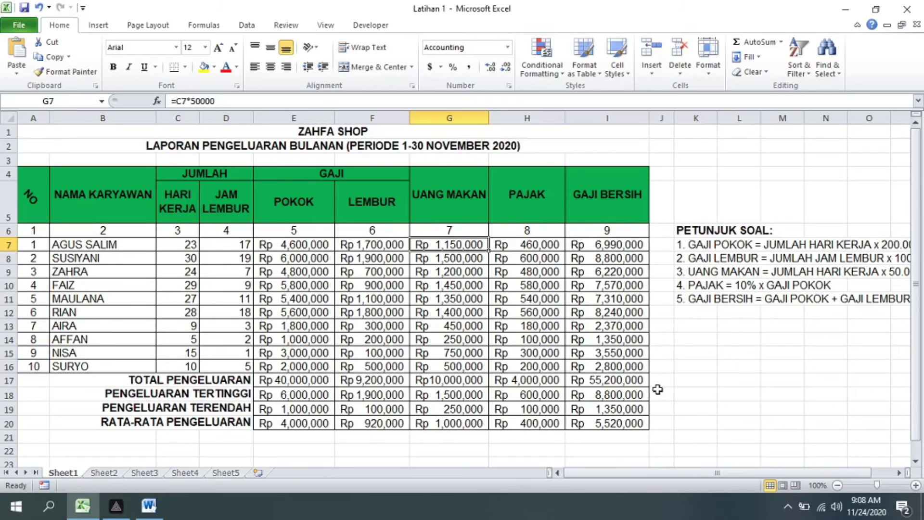
pyautogui.click(685, 386)
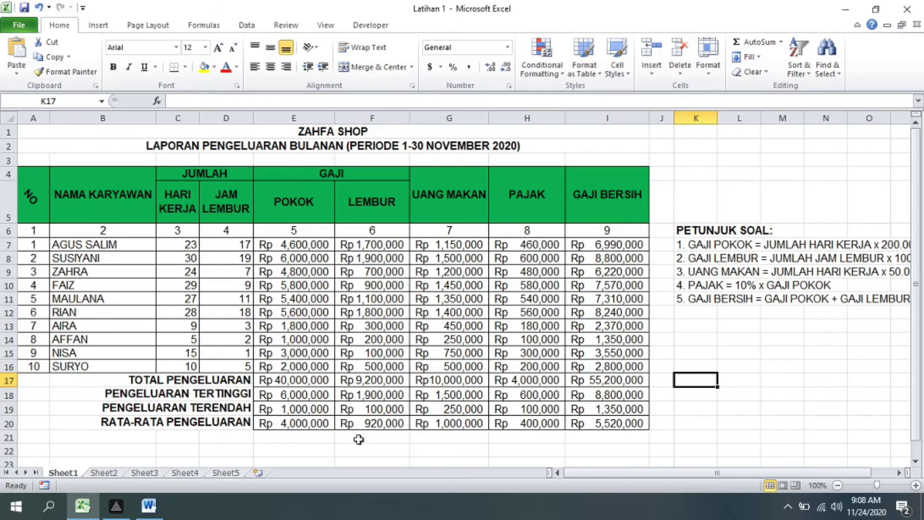
pyautogui.click(465, 249)
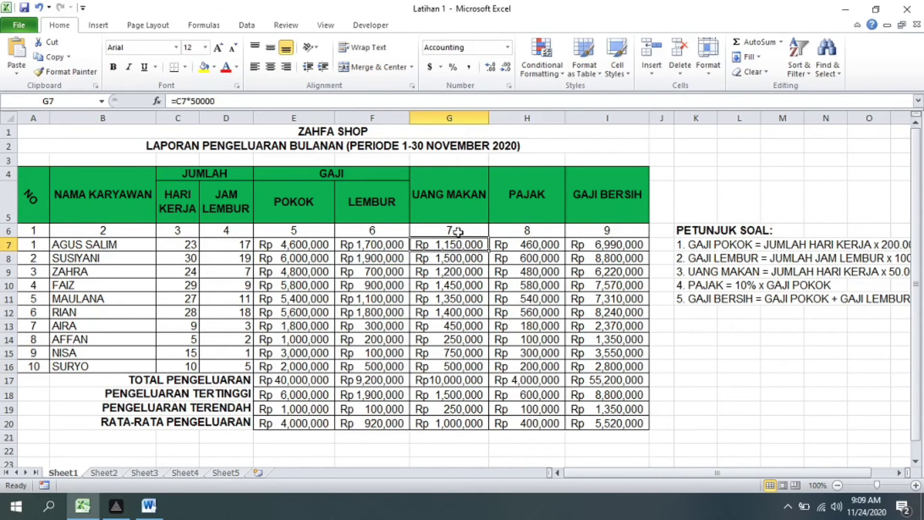
pyautogui.click(433, 209)
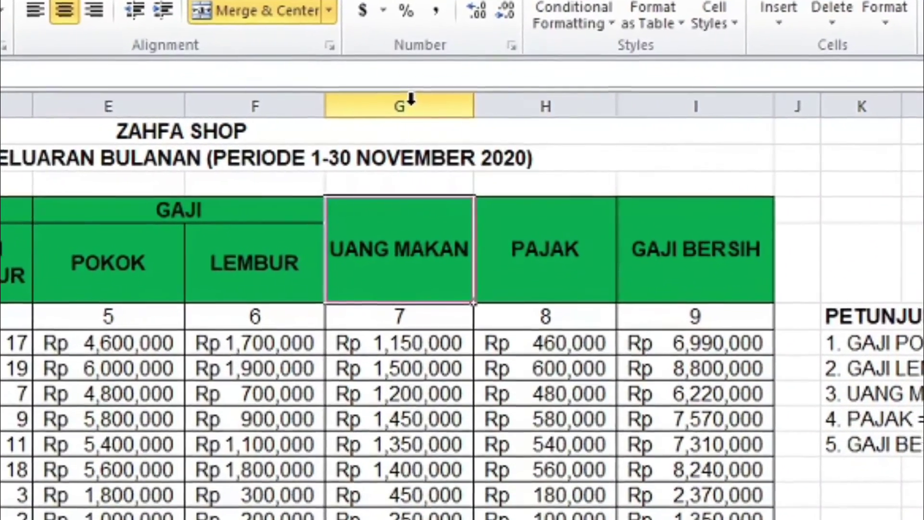
# - Insert a blank column G before UANG MAKAN and select cells down it
pyautogui.rightClick(410, 99)
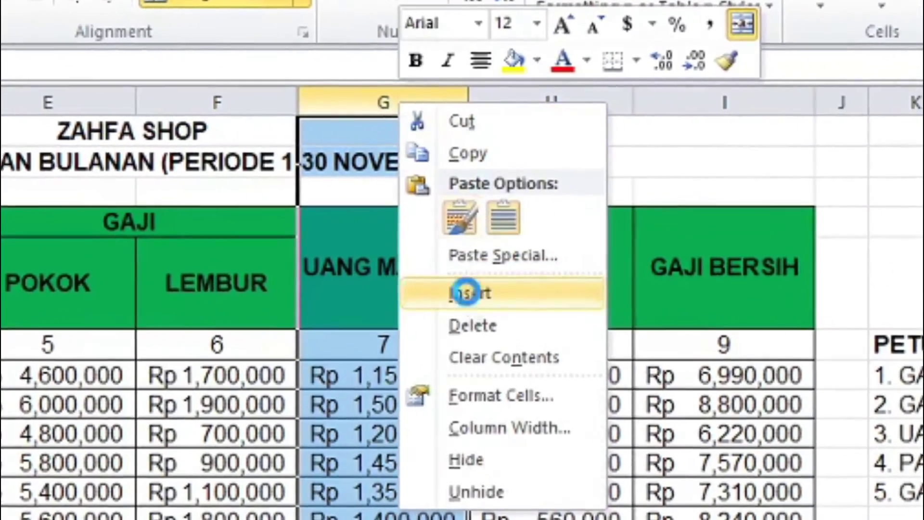
pyautogui.click(467, 292)
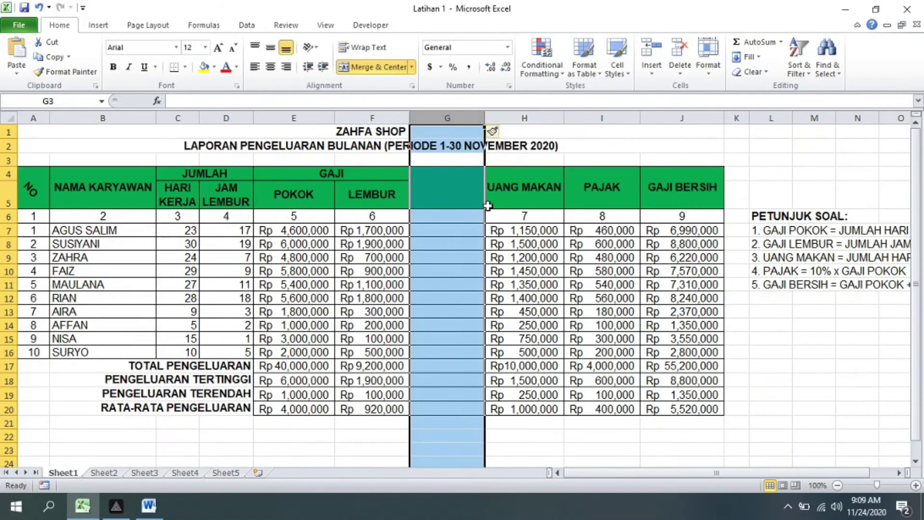
pyautogui.click(450, 246)
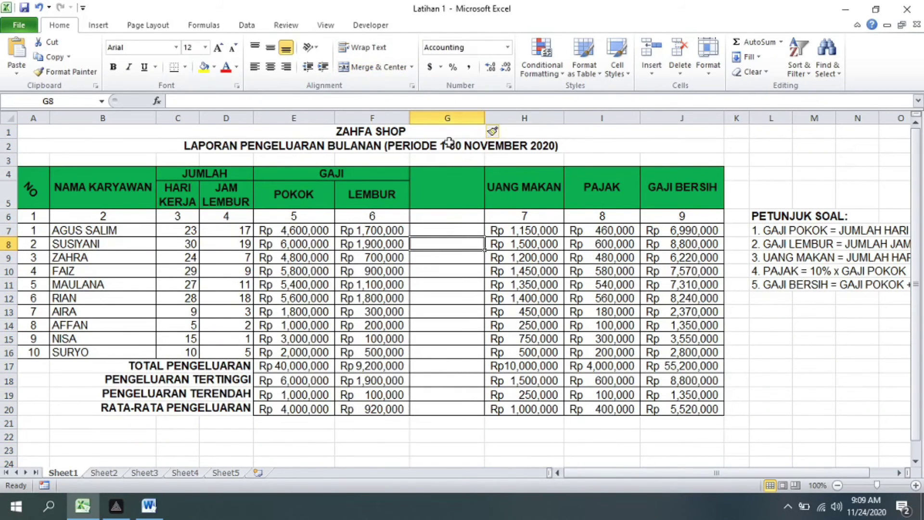
pyautogui.moveTo(449, 182); pyautogui.dragTo(445, 369)
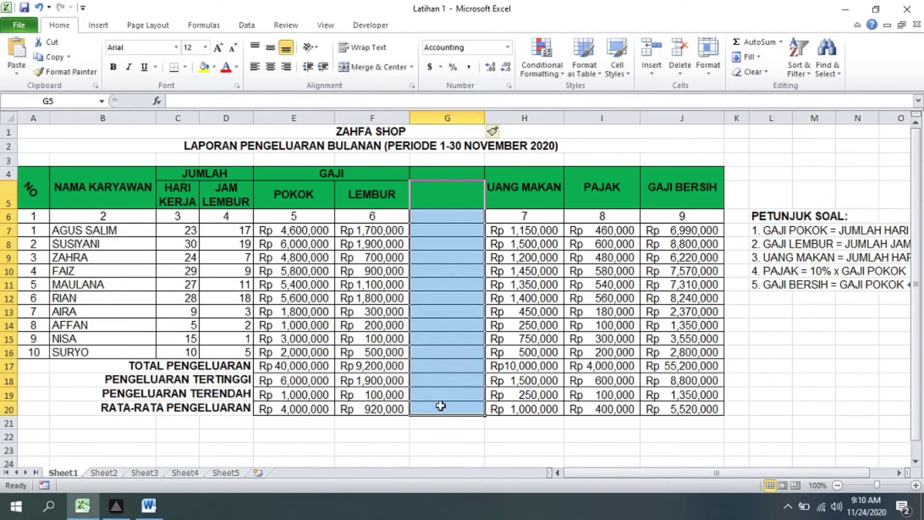
pyautogui.moveTo(462, 184); pyautogui.dragTo(455, 385)
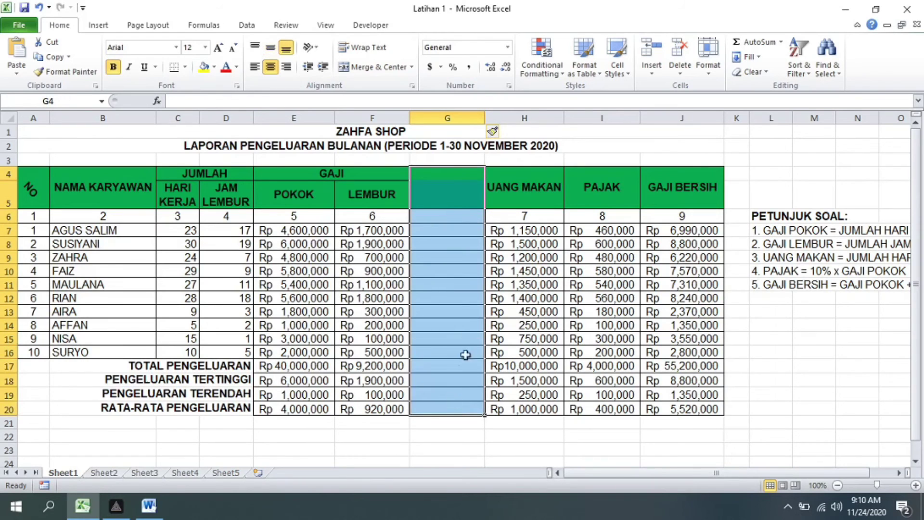
pyautogui.click(451, 233)
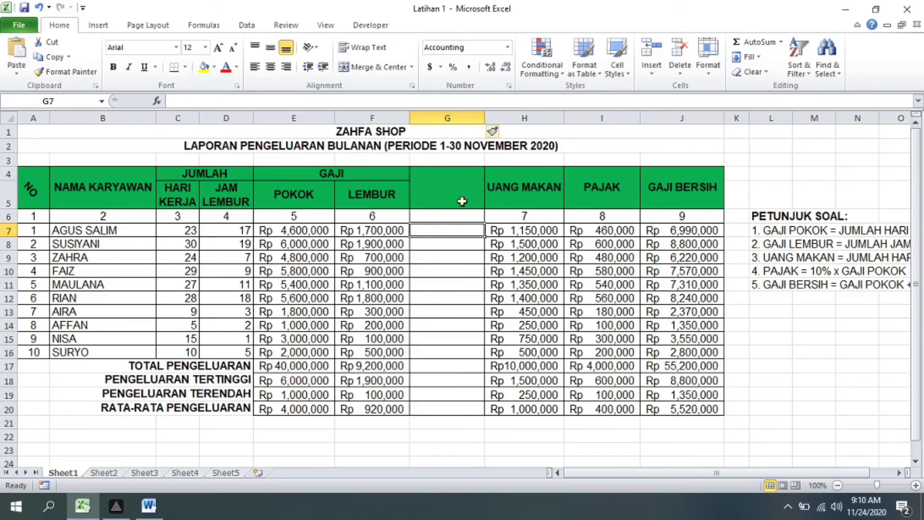
# - Select the SURYO employee row and the TOTAL PENGELUARAN row across the table
pyautogui.moveTo(33, 352); pyautogui.dragTo(293, 352)
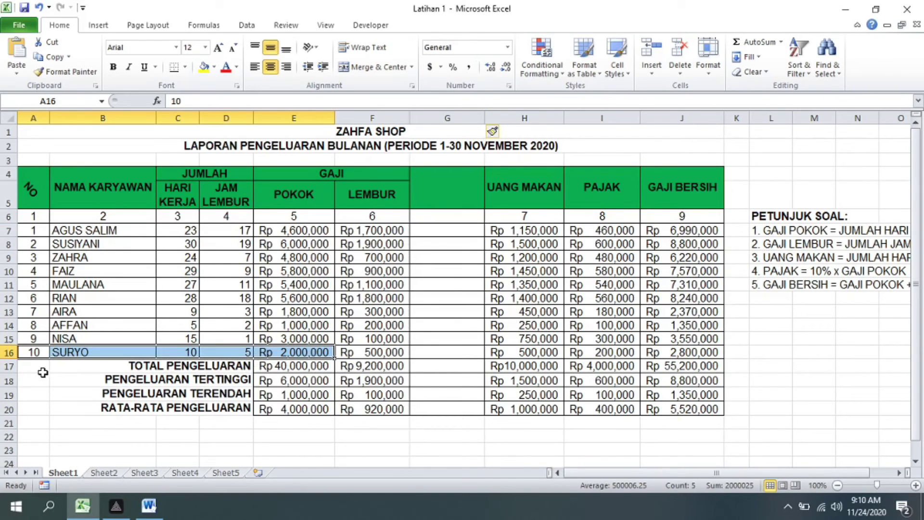
pyautogui.moveTo(22, 367); pyautogui.dragTo(102, 367)
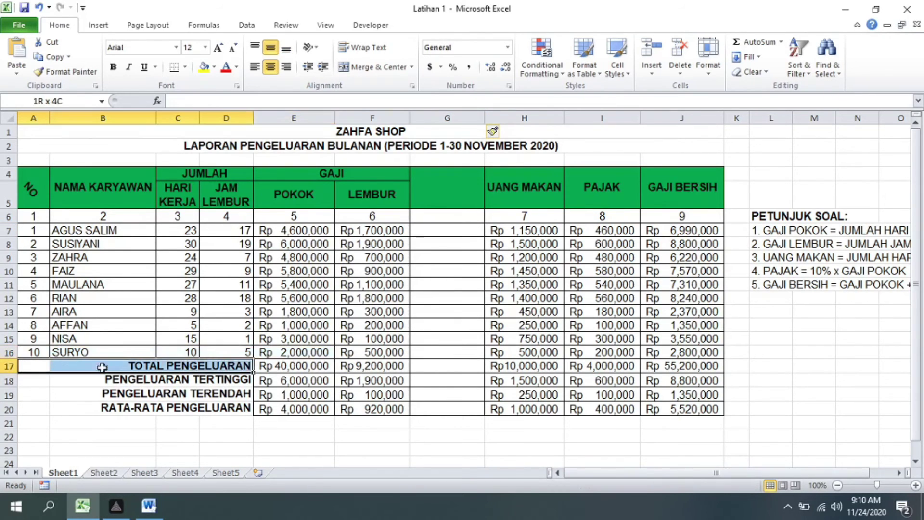
pyautogui.moveTo(435, 367); pyautogui.dragTo(682, 366)
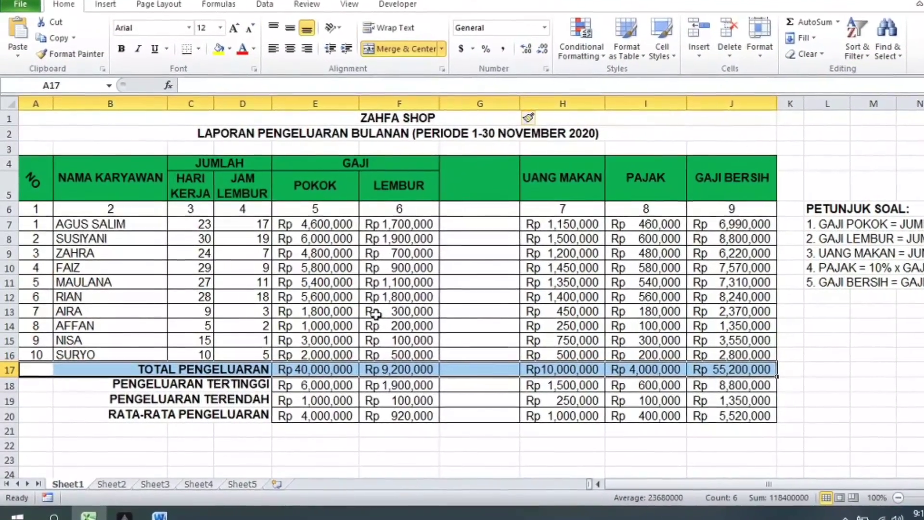
pyautogui.click(384, 311)
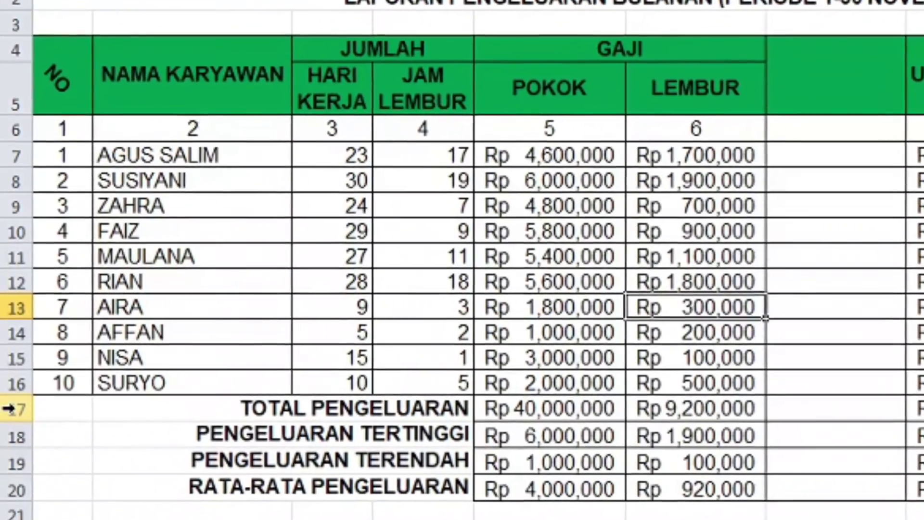
pyautogui.rightClick(9, 408)
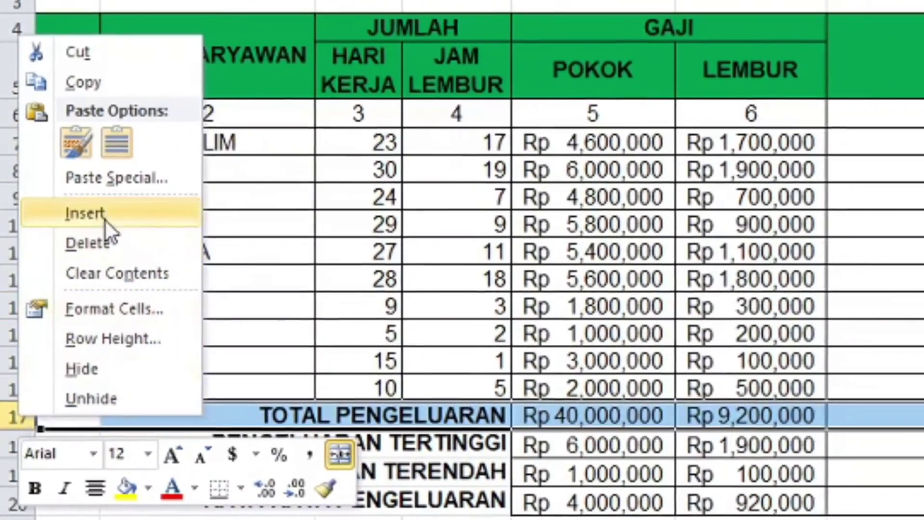
pyautogui.click(103, 216)
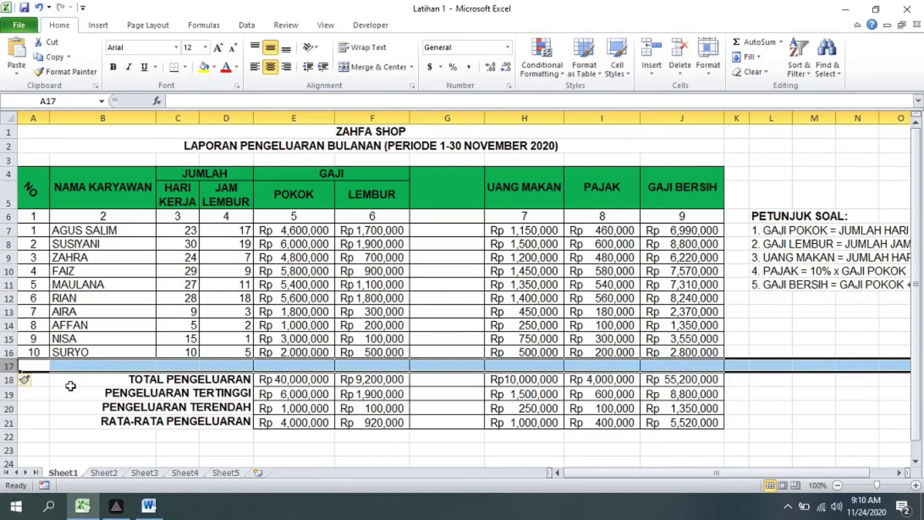
pyautogui.click(71, 392)
pyautogui.moveTo(34, 366)
pyautogui.mouseDown()
pyautogui.moveTo(591, 377)
pyautogui.moveTo(711, 365)
pyautogui.mouseUp()
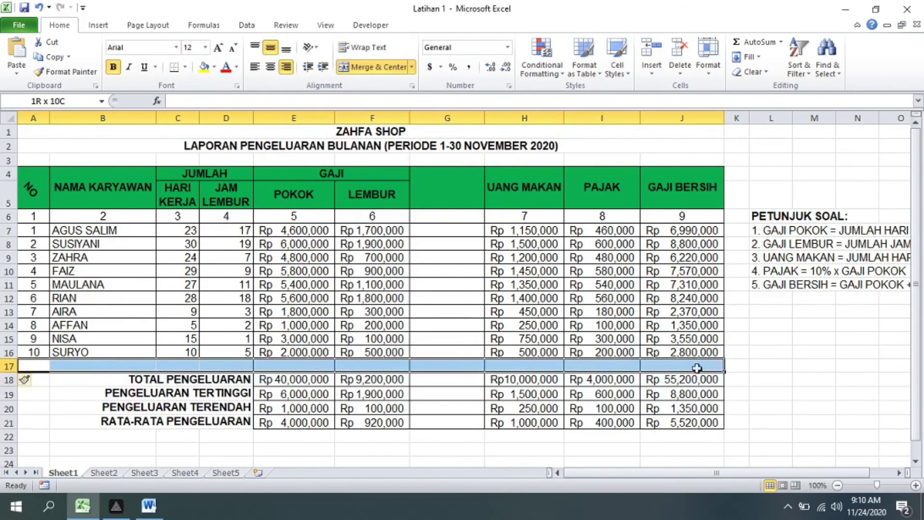
pyautogui.click(479, 416)
pyautogui.click(116, 366)
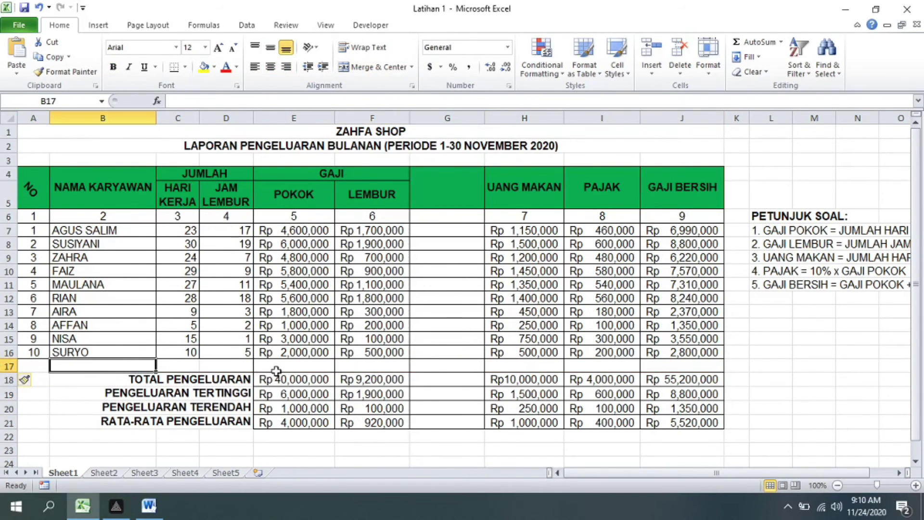
pyautogui.rightClick(7, 367)
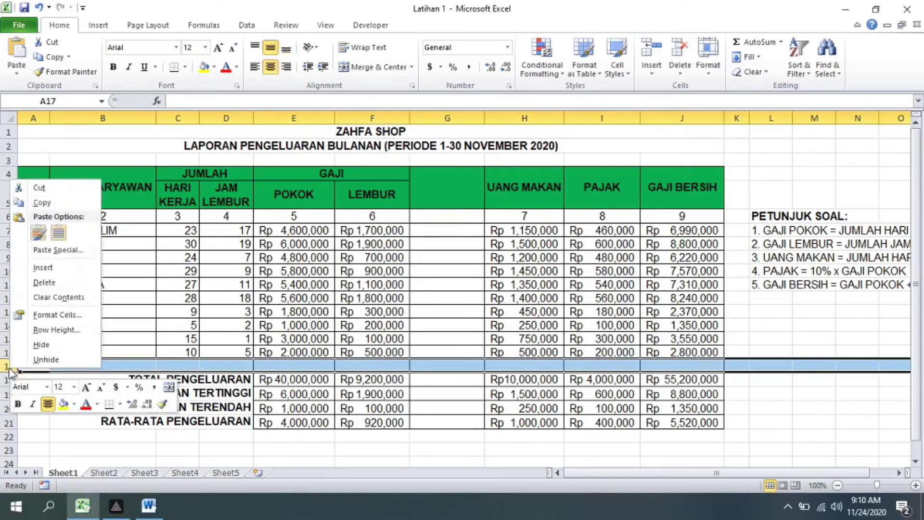
pyautogui.click(44, 282)
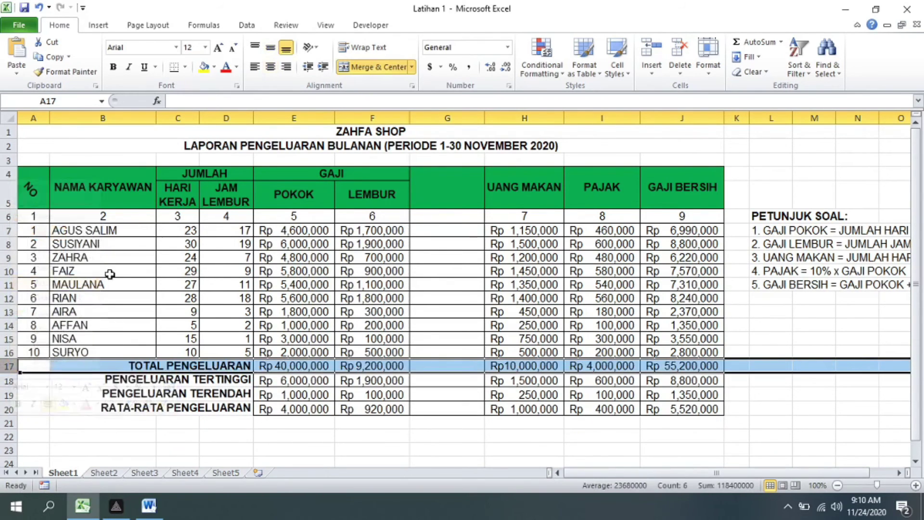
pyautogui.rightClick(448, 116)
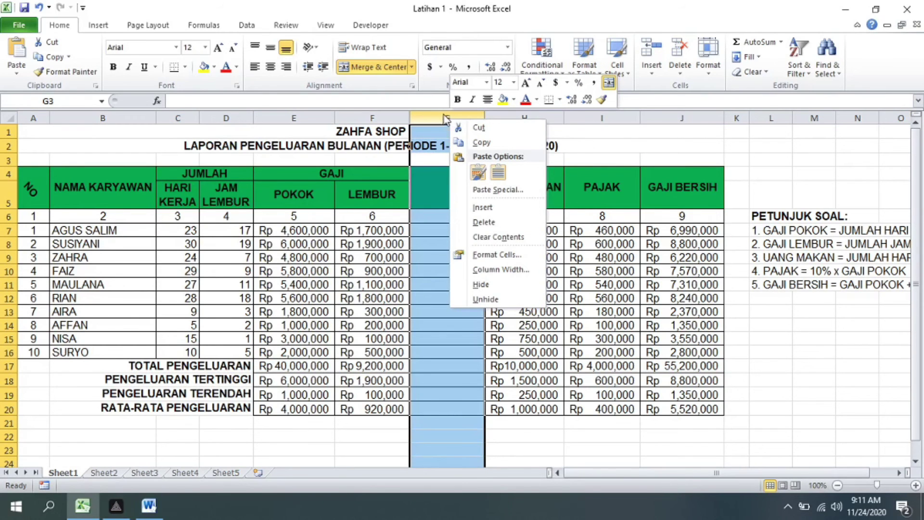
pyautogui.rightClick(439, 114)
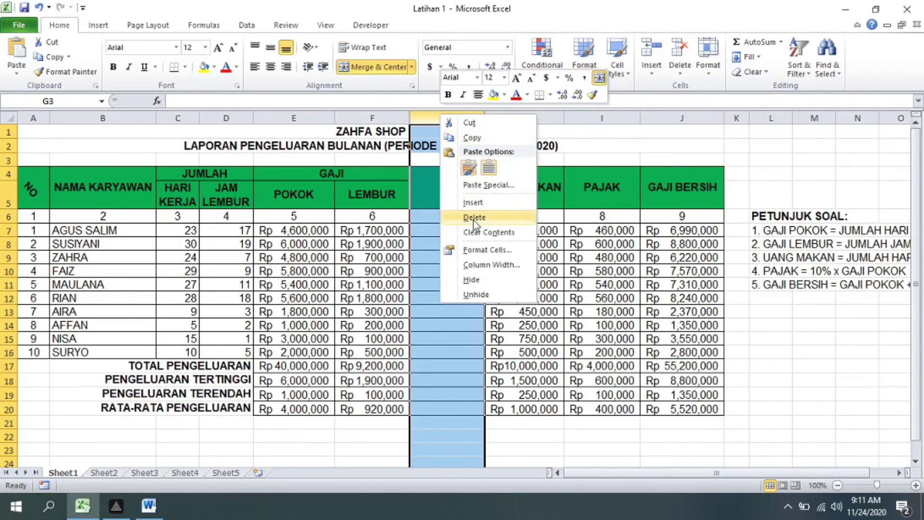